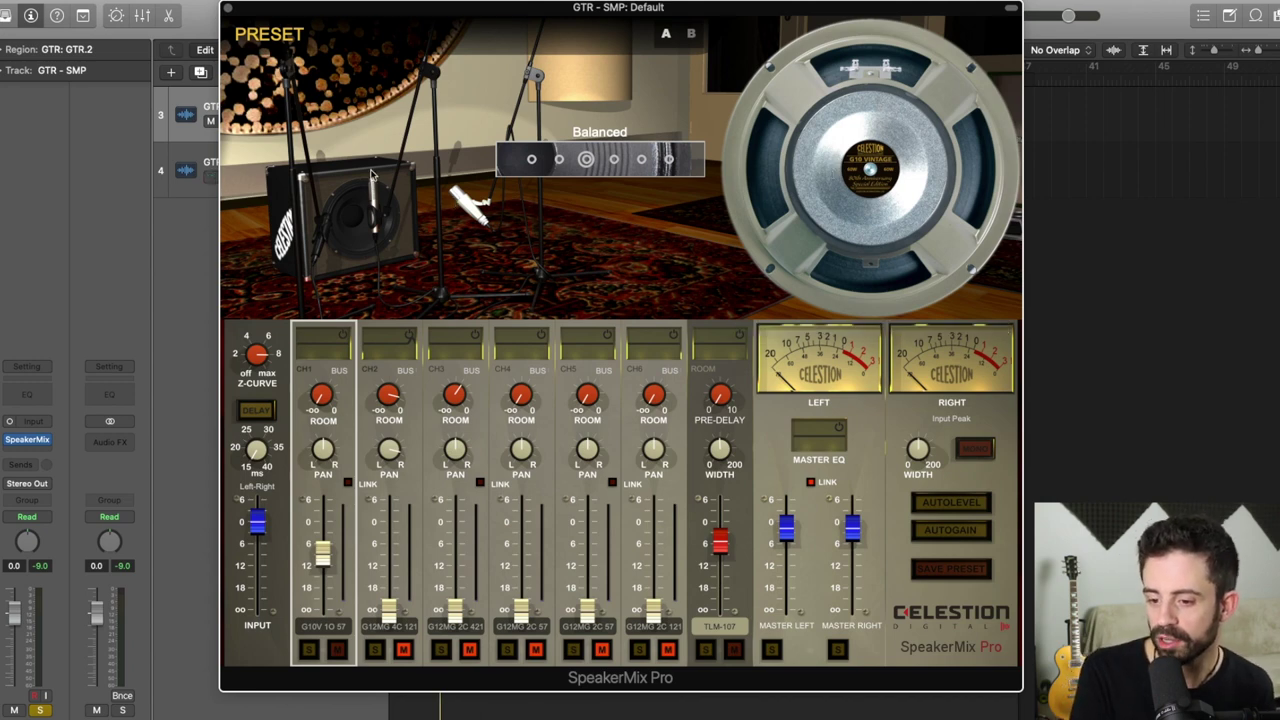
# - In the speaker browser, pick the G12M Greenback speaker and the 4x12 Closed cabinet
pyautogui.moveTo(357, 212)
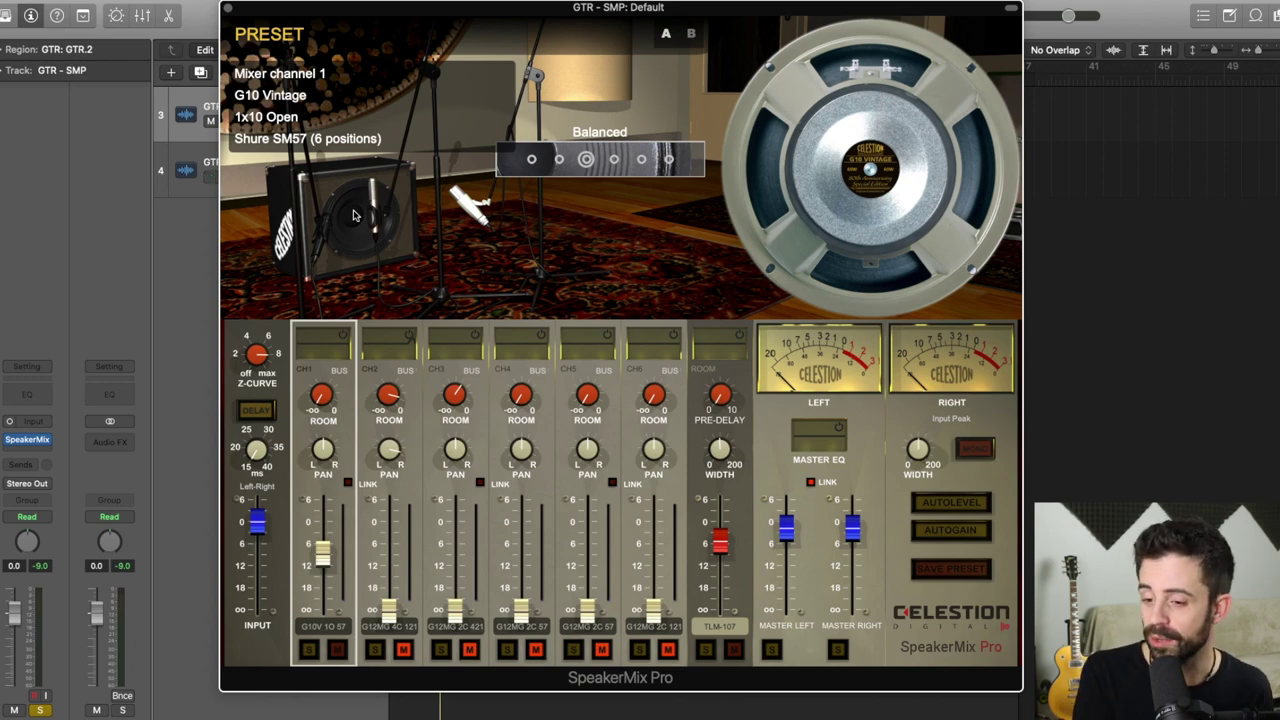
pyautogui.click(353, 215)
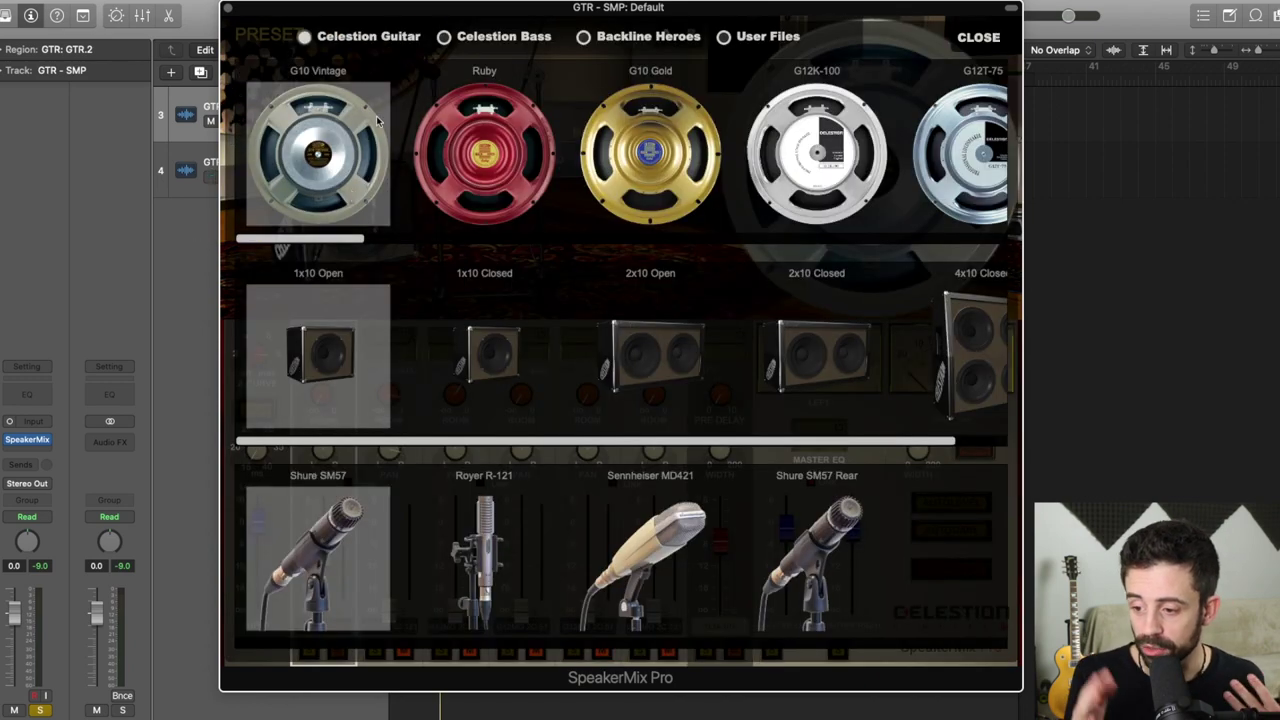
pyautogui.click(976, 44)
pyautogui.click(957, 57)
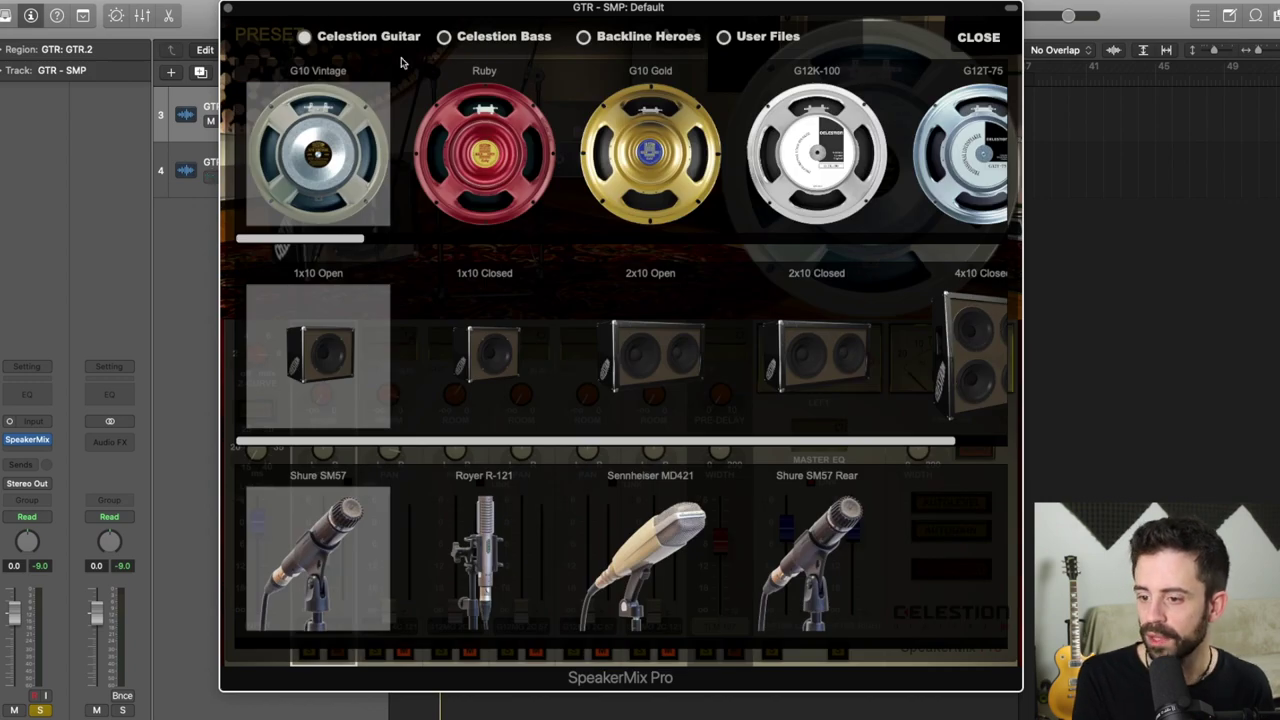
pyautogui.hscroll(10, 440, 113)
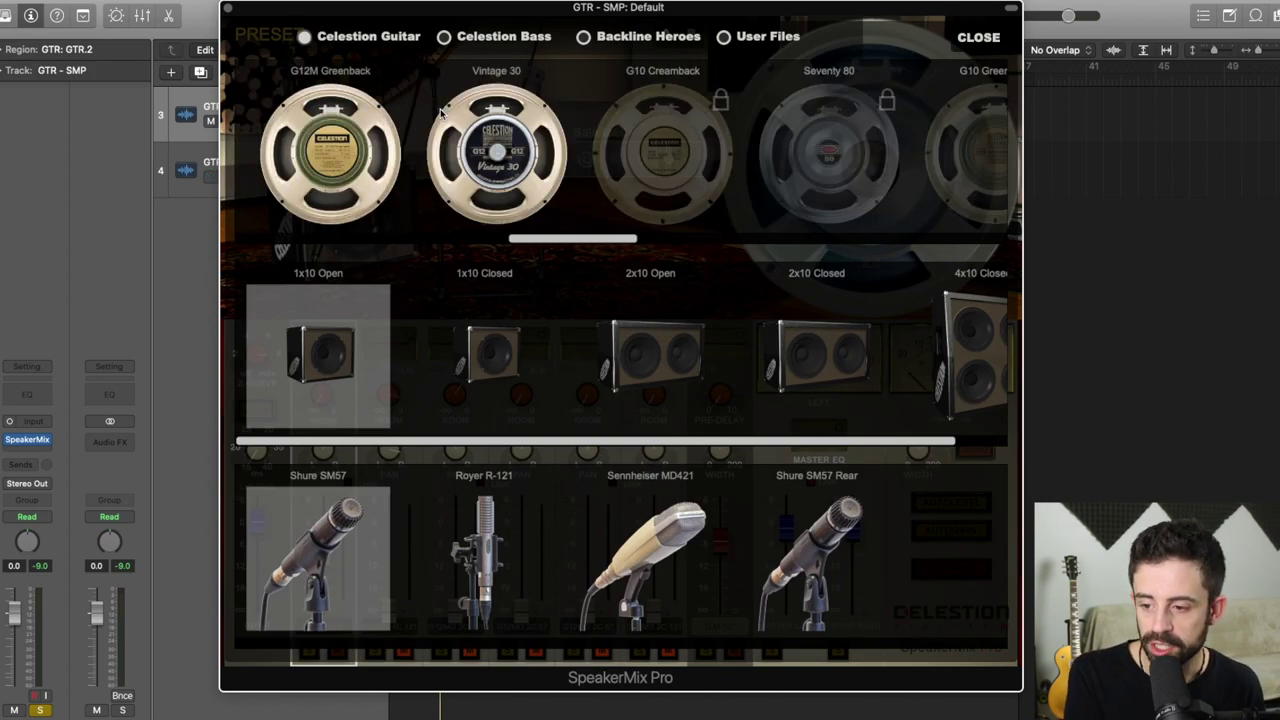
pyautogui.hscroll(-10, 440, 113)
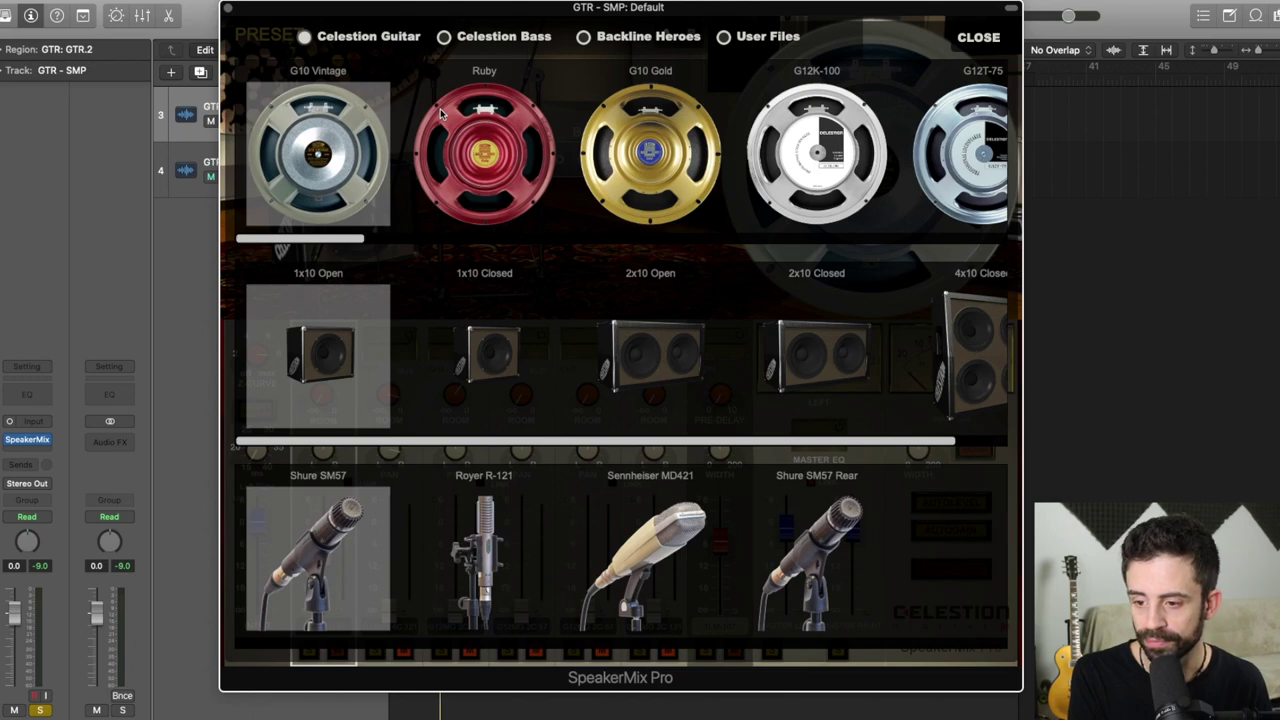
pyautogui.hscroll(5, 440, 113)
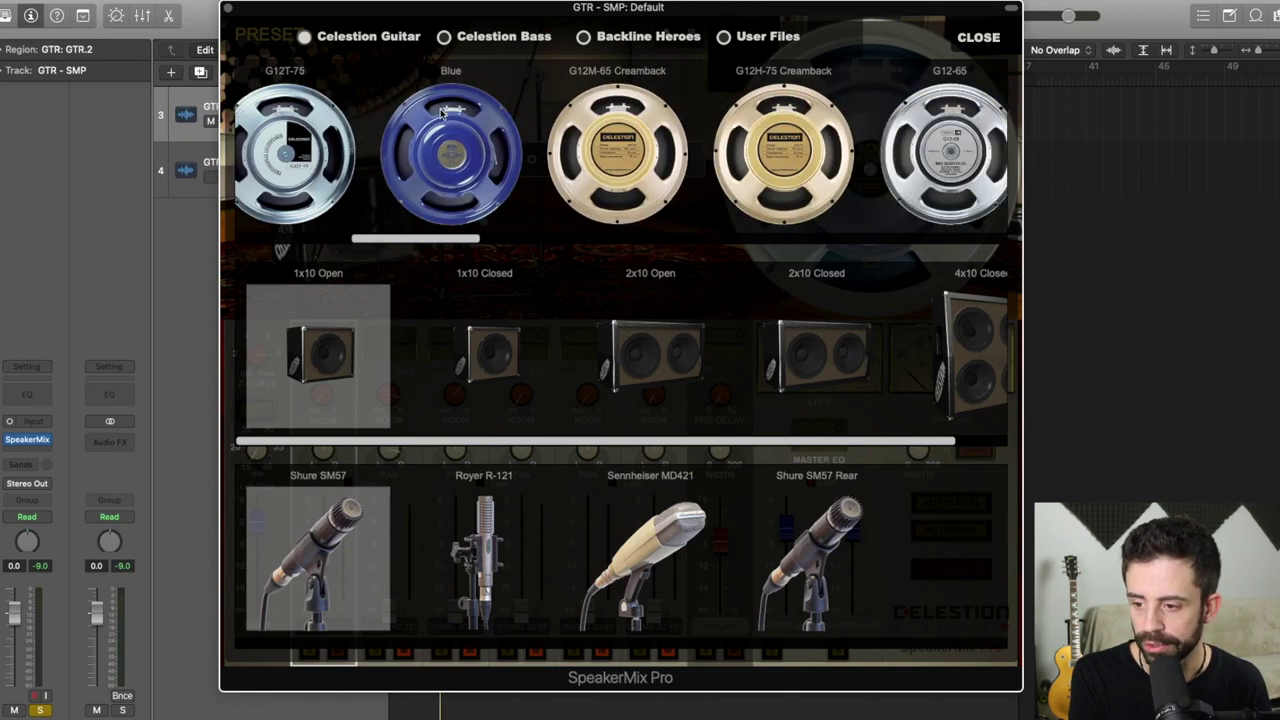
pyautogui.hscroll(6, 441, 113)
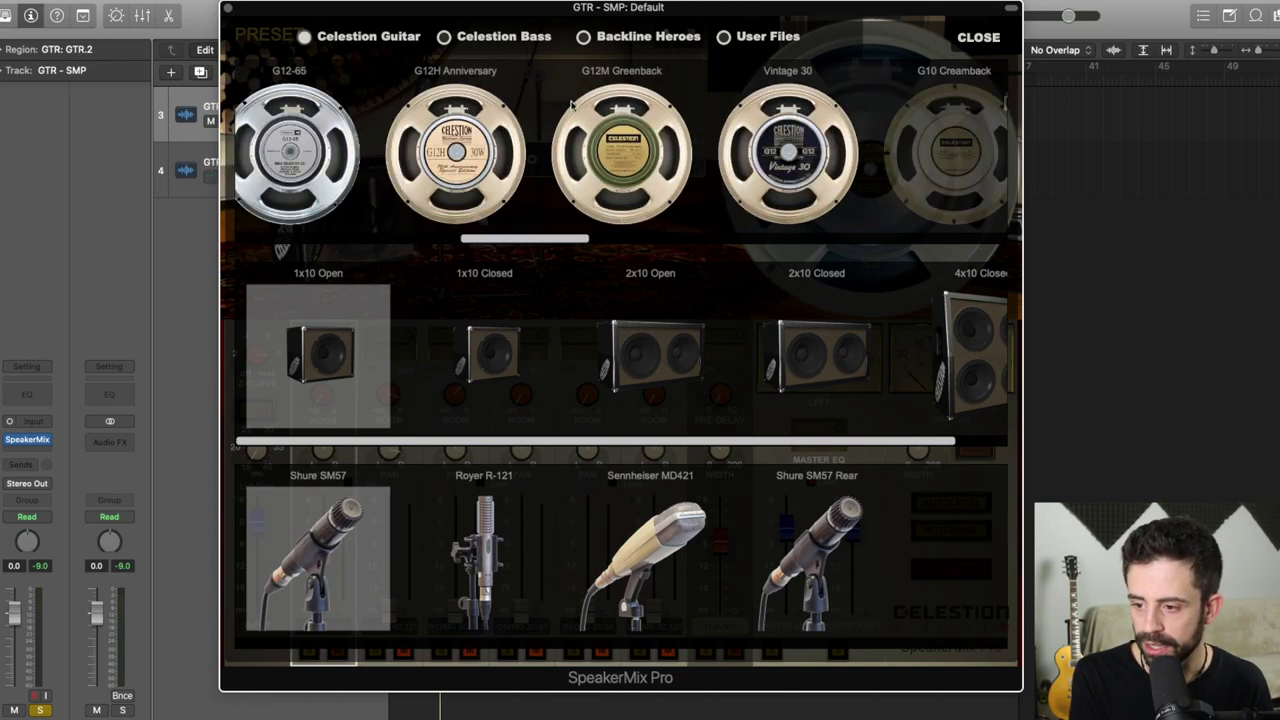
pyautogui.click(620, 125)
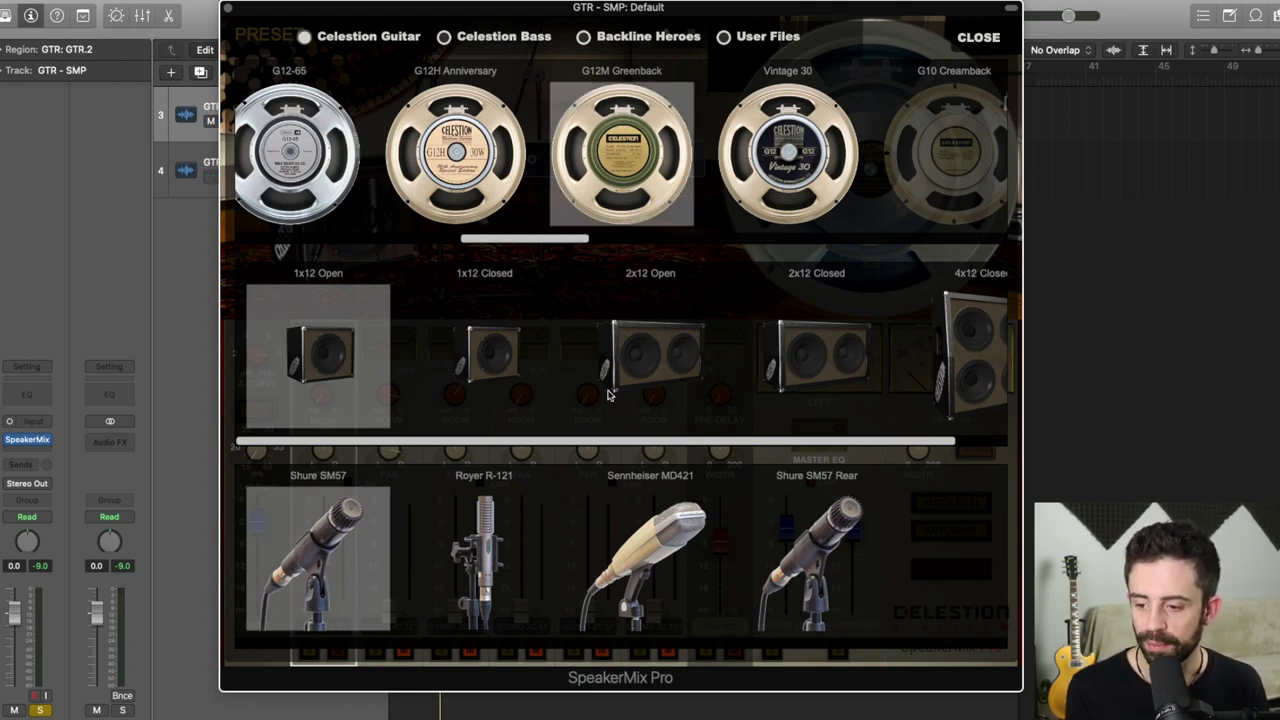
pyautogui.hscroll(5, 625, 395)
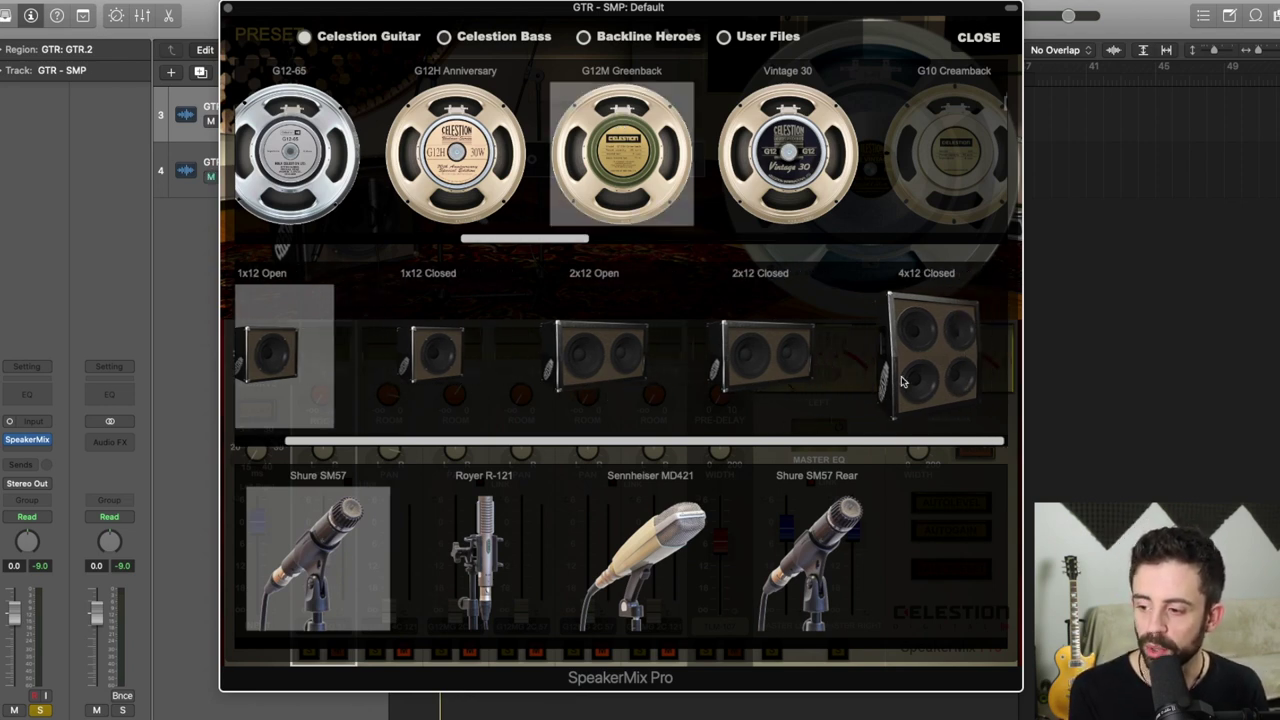
pyautogui.click(900, 381)
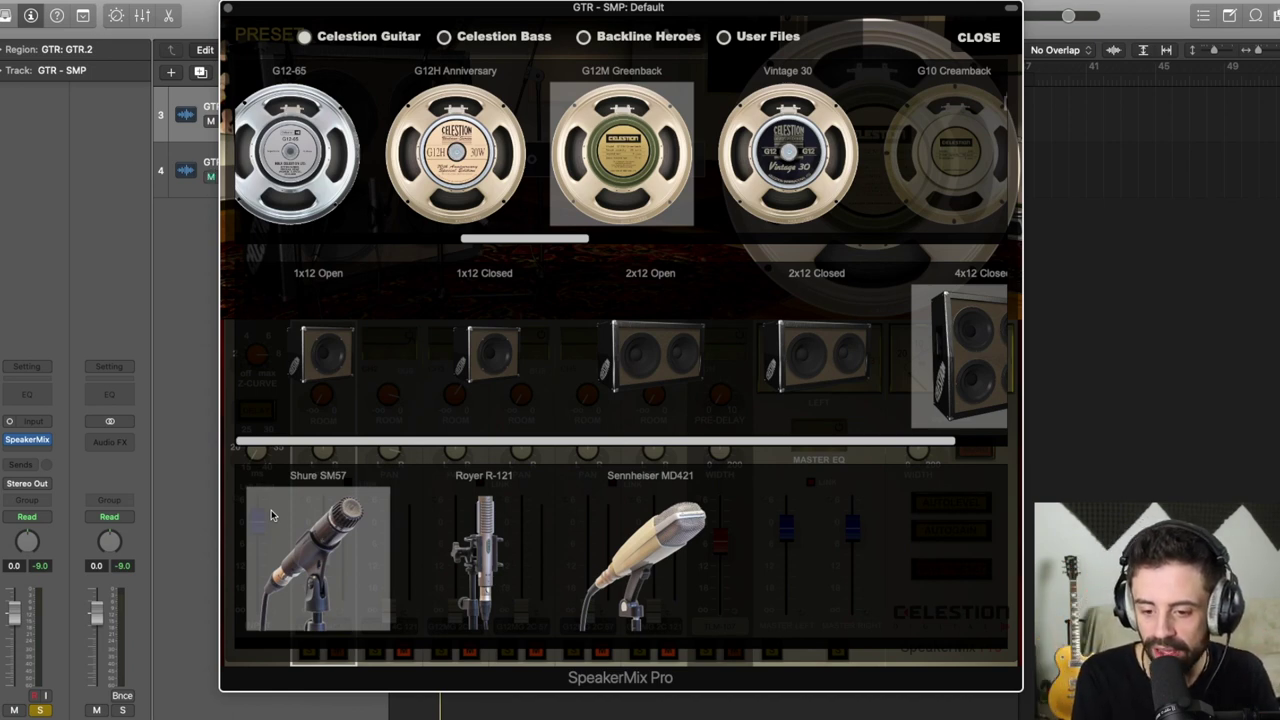
# - During playback, compare the Royer R-121 and Sennheiser MD421 mics, then settle on the Shure SM57
pyautogui.press('space')
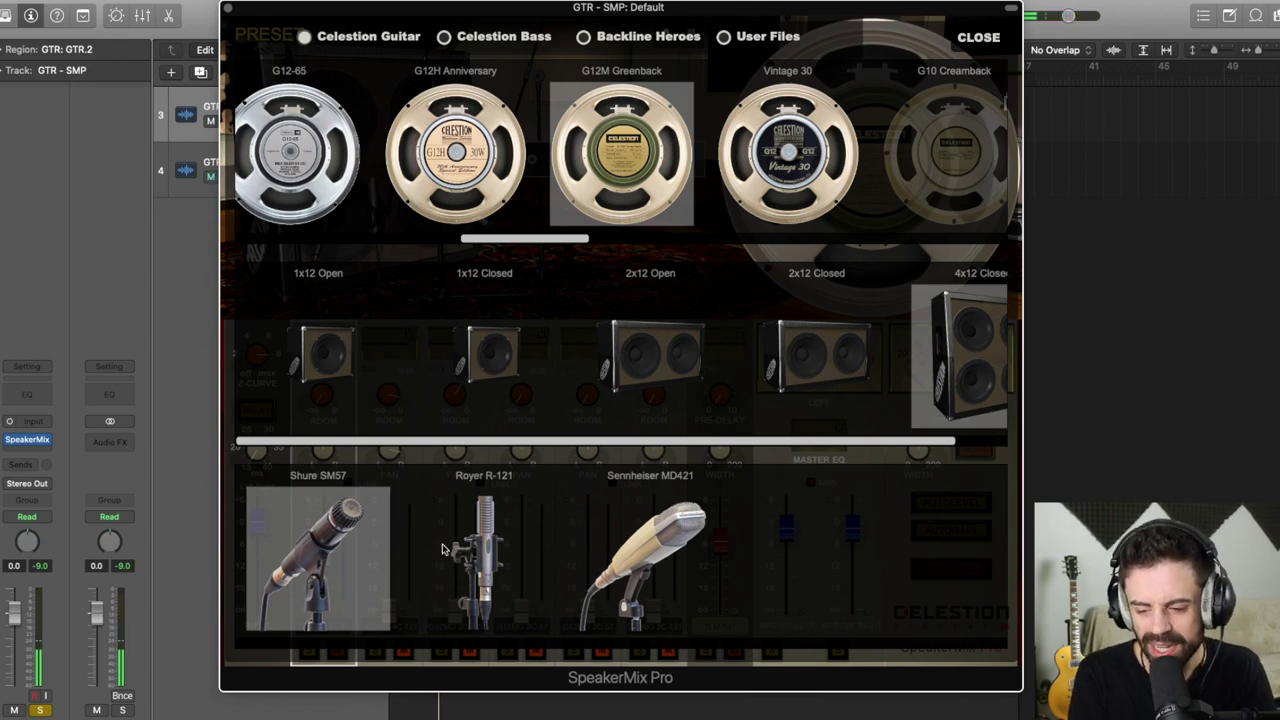
pyautogui.click(479, 541)
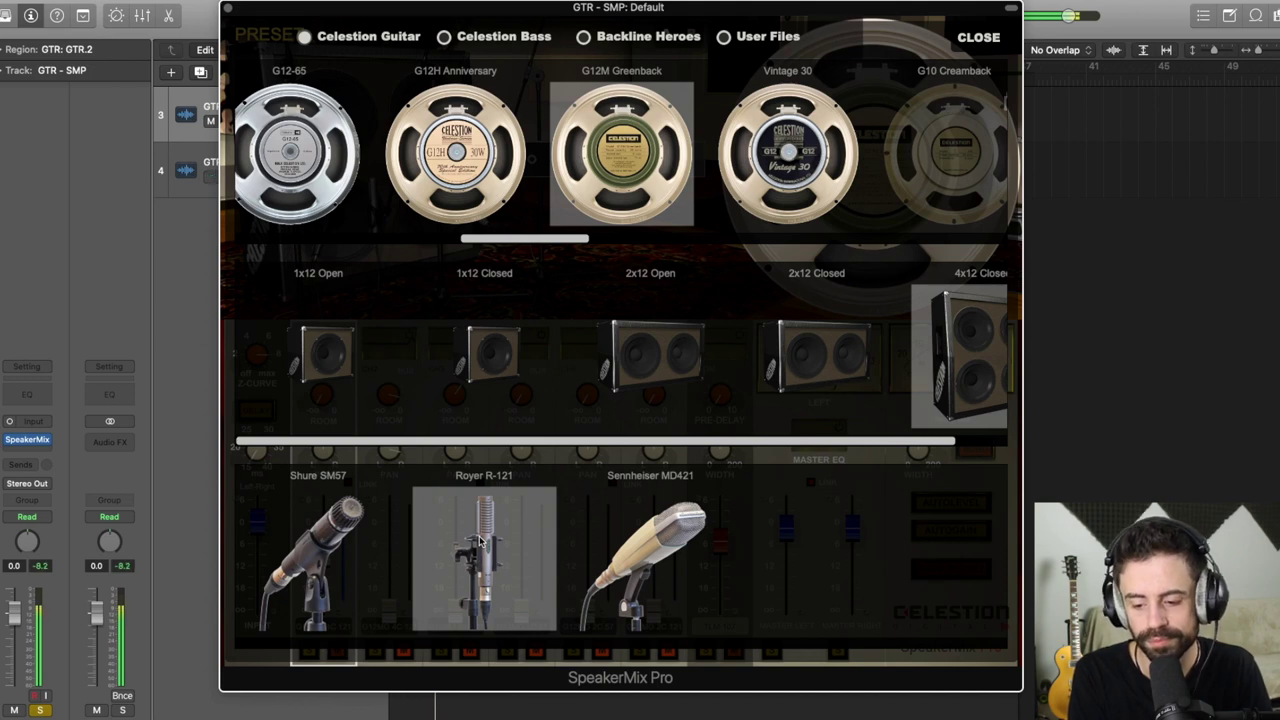
pyautogui.click(325, 535)
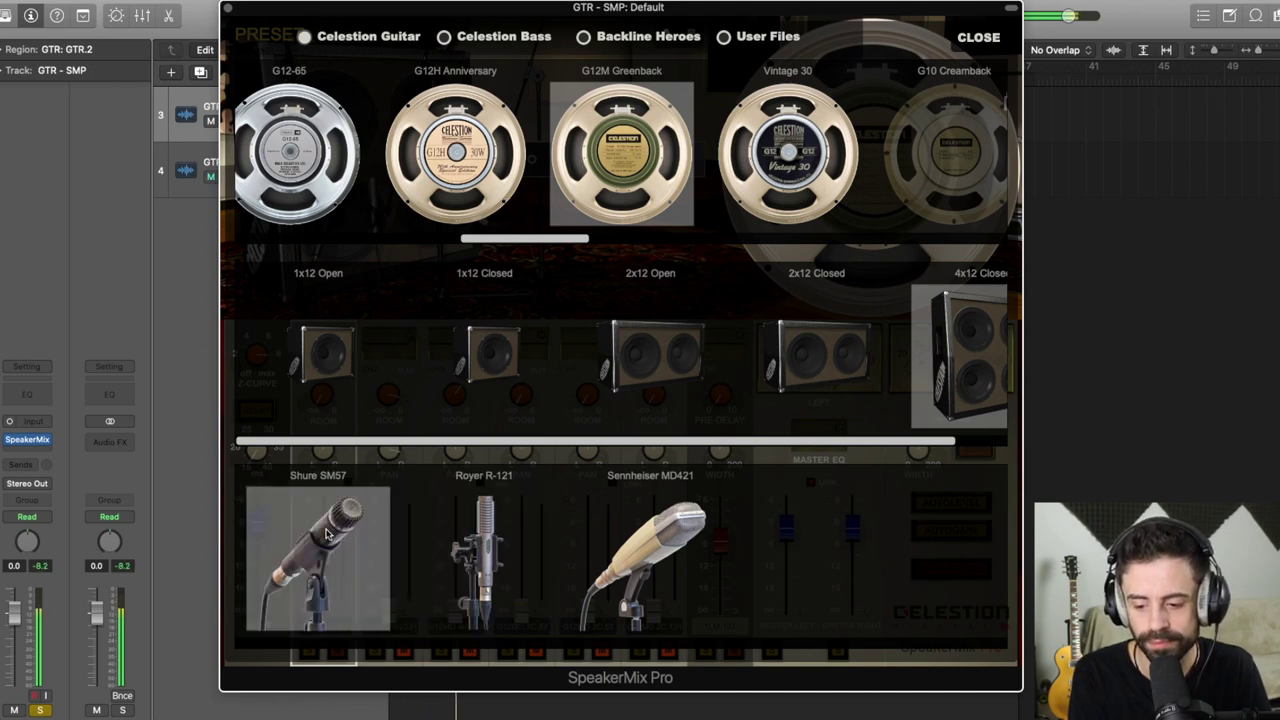
pyautogui.click(468, 548)
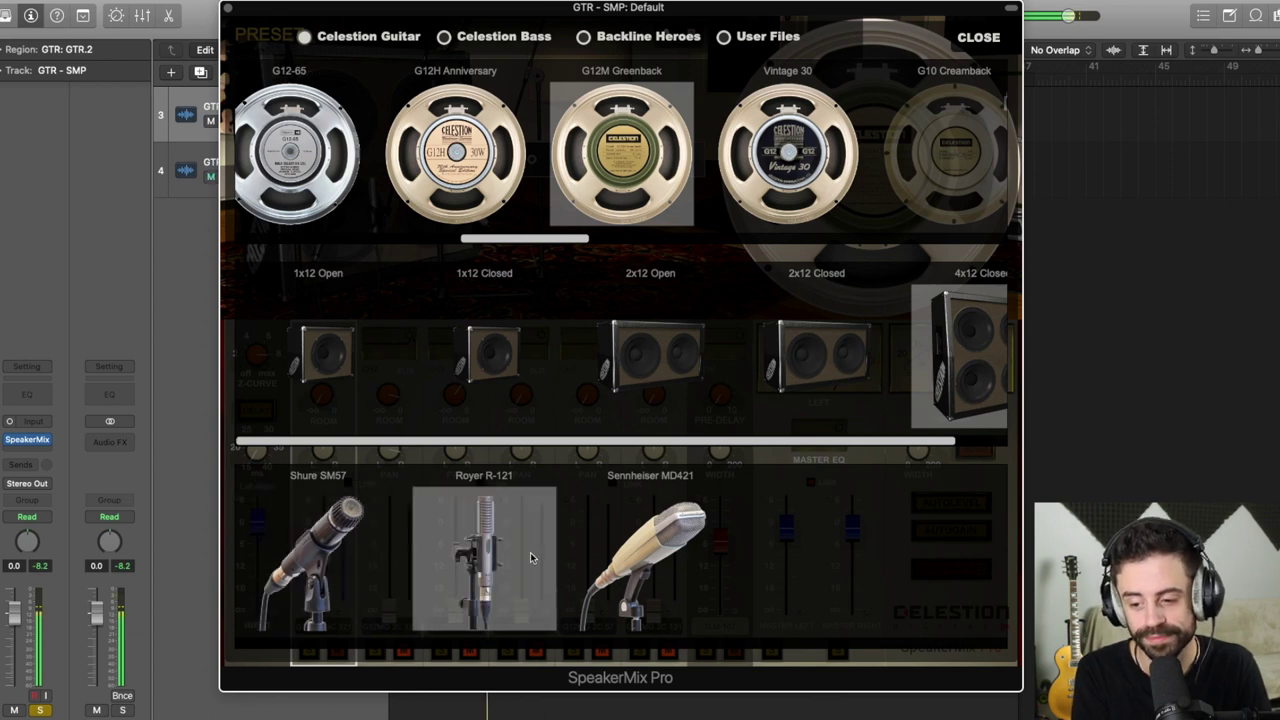
pyautogui.click(656, 549)
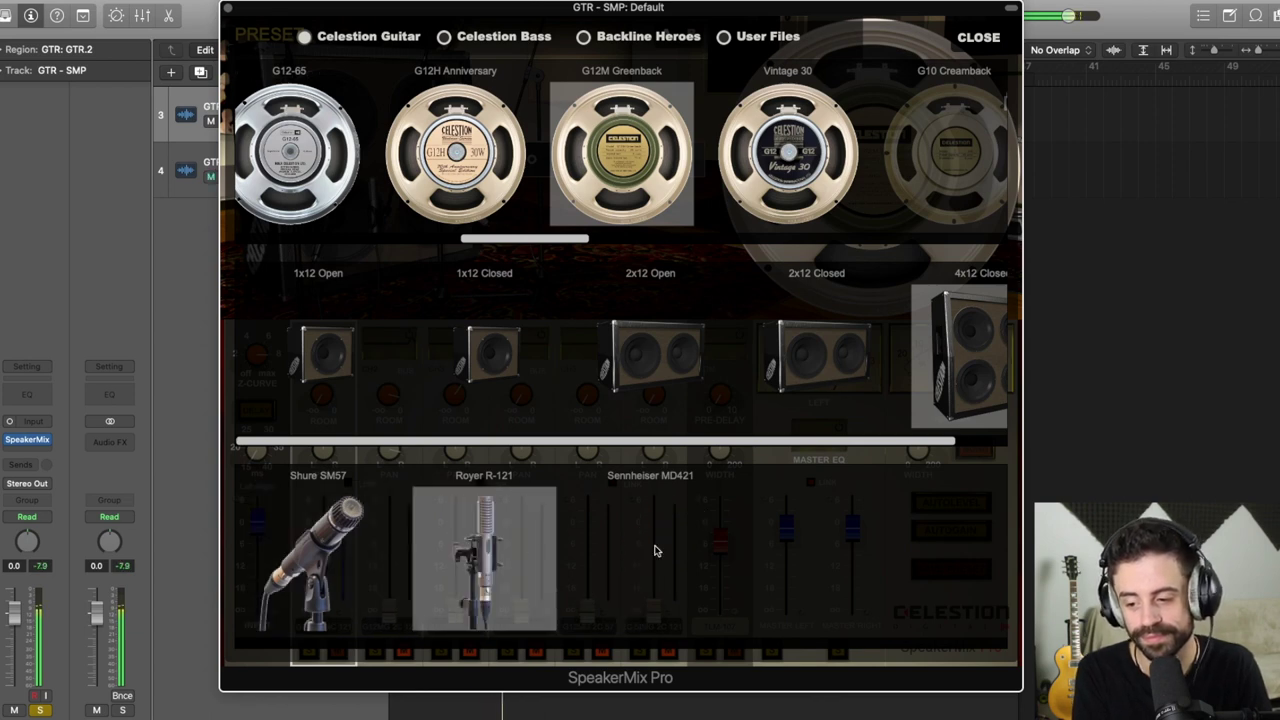
pyautogui.click(508, 541)
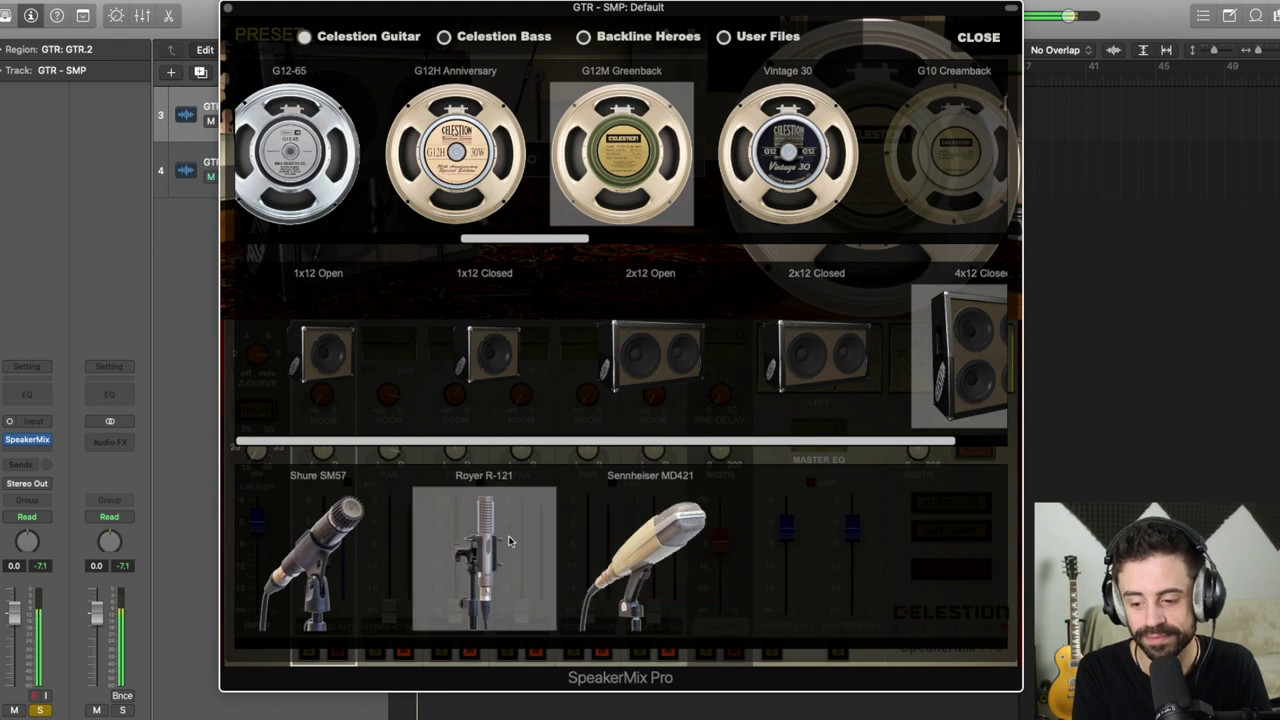
pyautogui.click(318, 533)
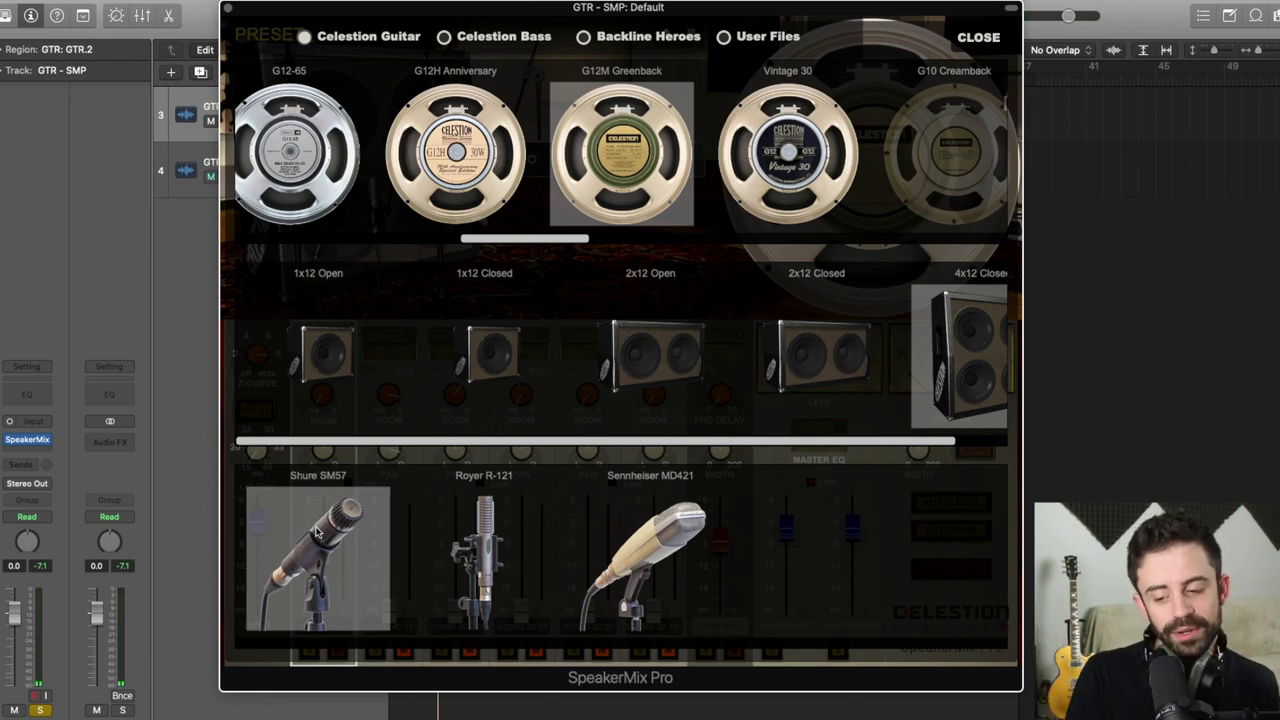
pyautogui.click(986, 38)
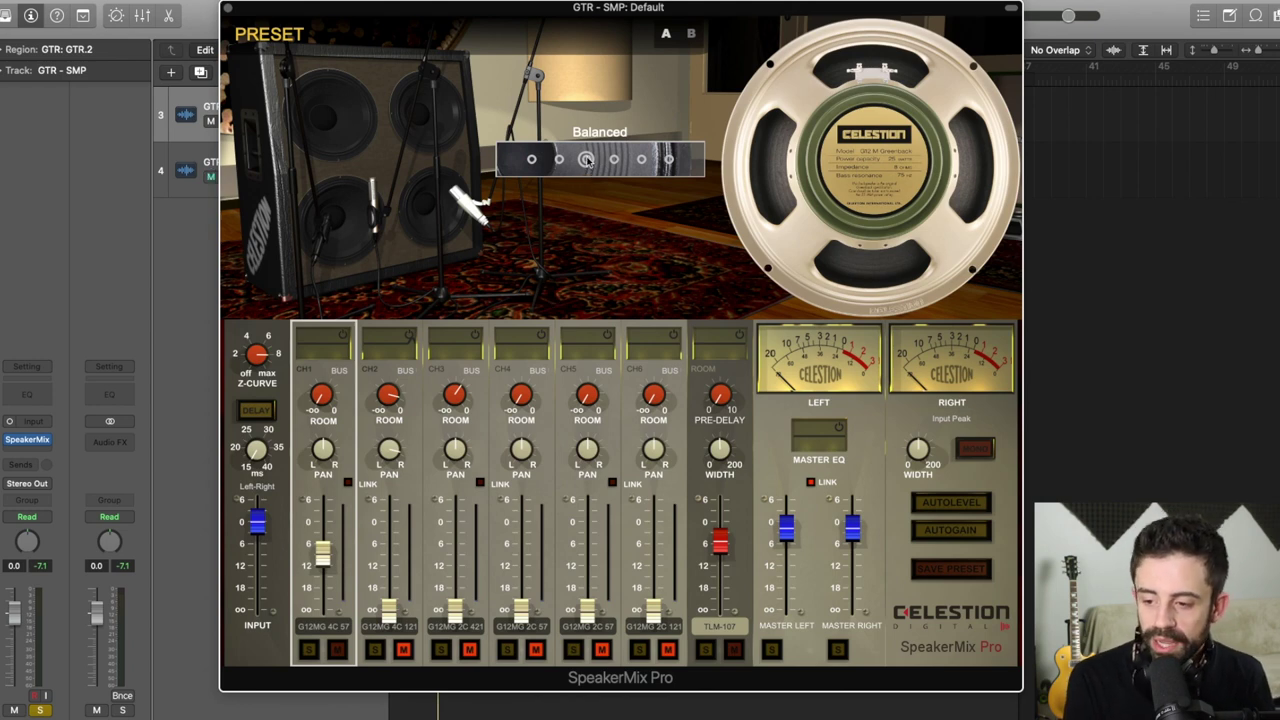
pyautogui.moveTo(587, 160)
pyautogui.mouseDown()
pyautogui.moveTo(628, 160)
pyautogui.moveTo(588, 162)
pyautogui.mouseUp()
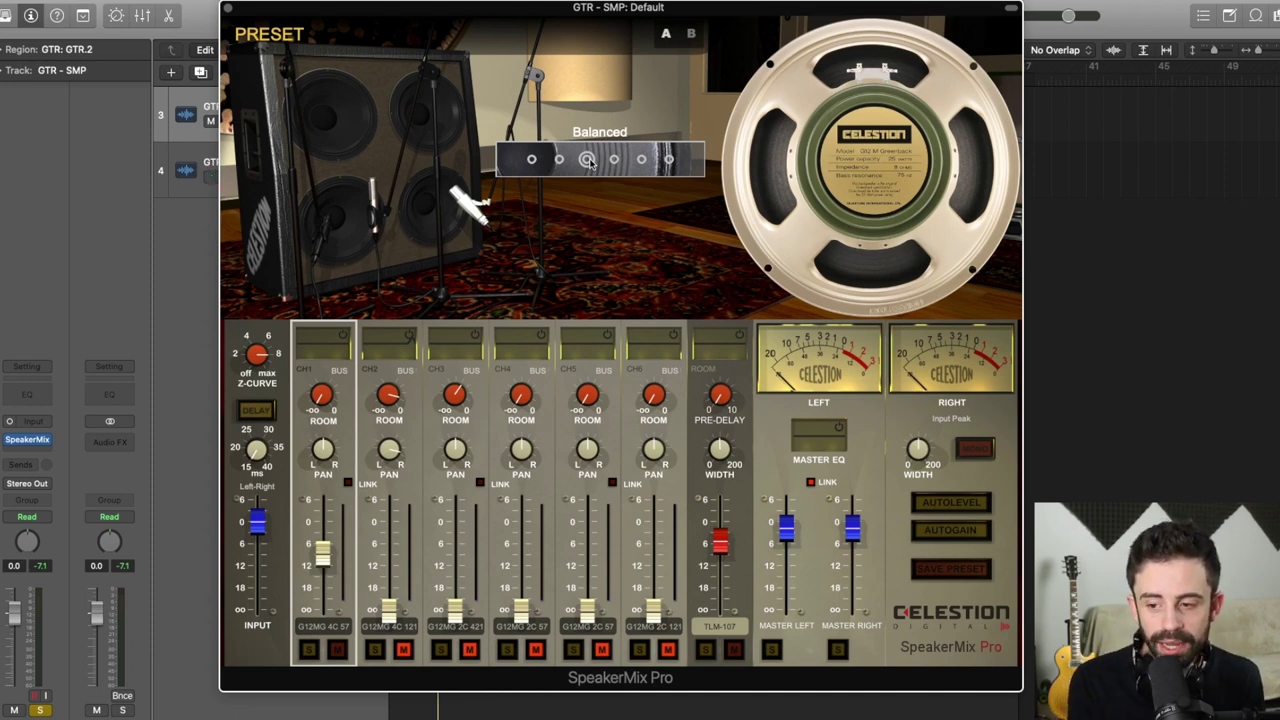
pyautogui.moveTo(589, 162); pyautogui.dragTo(684, 170)
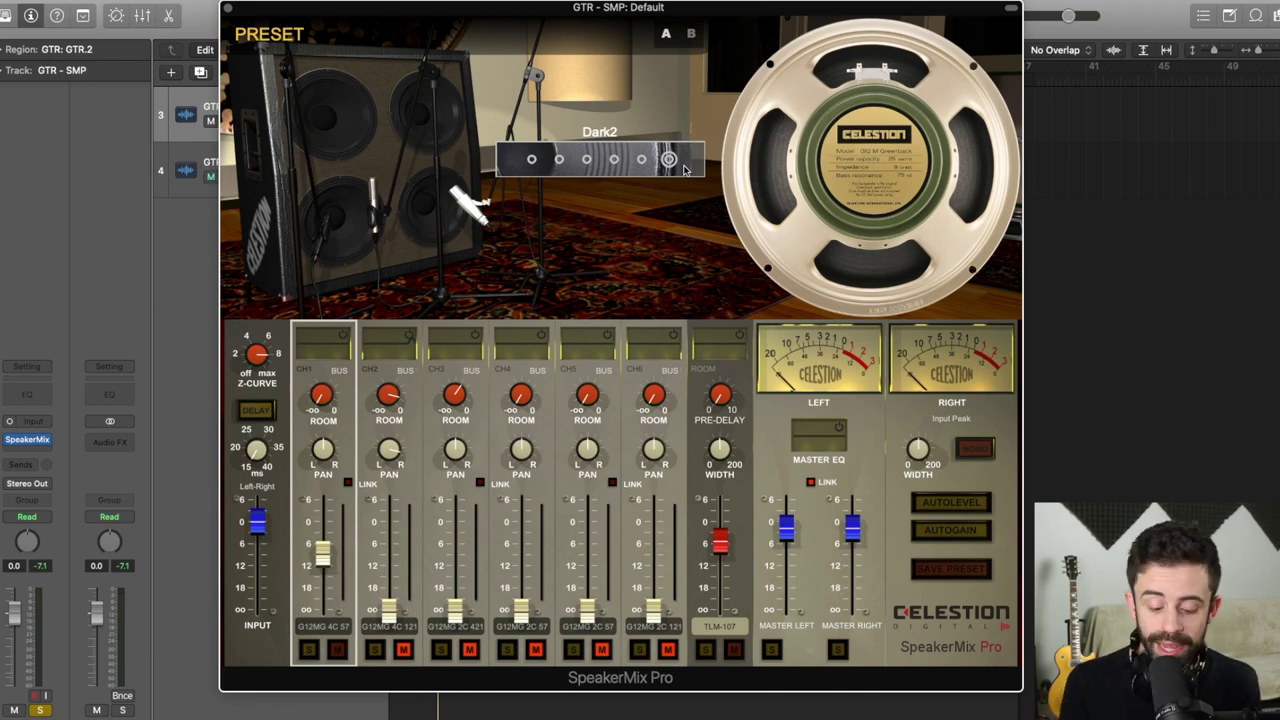
pyautogui.moveTo(684, 170); pyautogui.dragTo(660, 166)
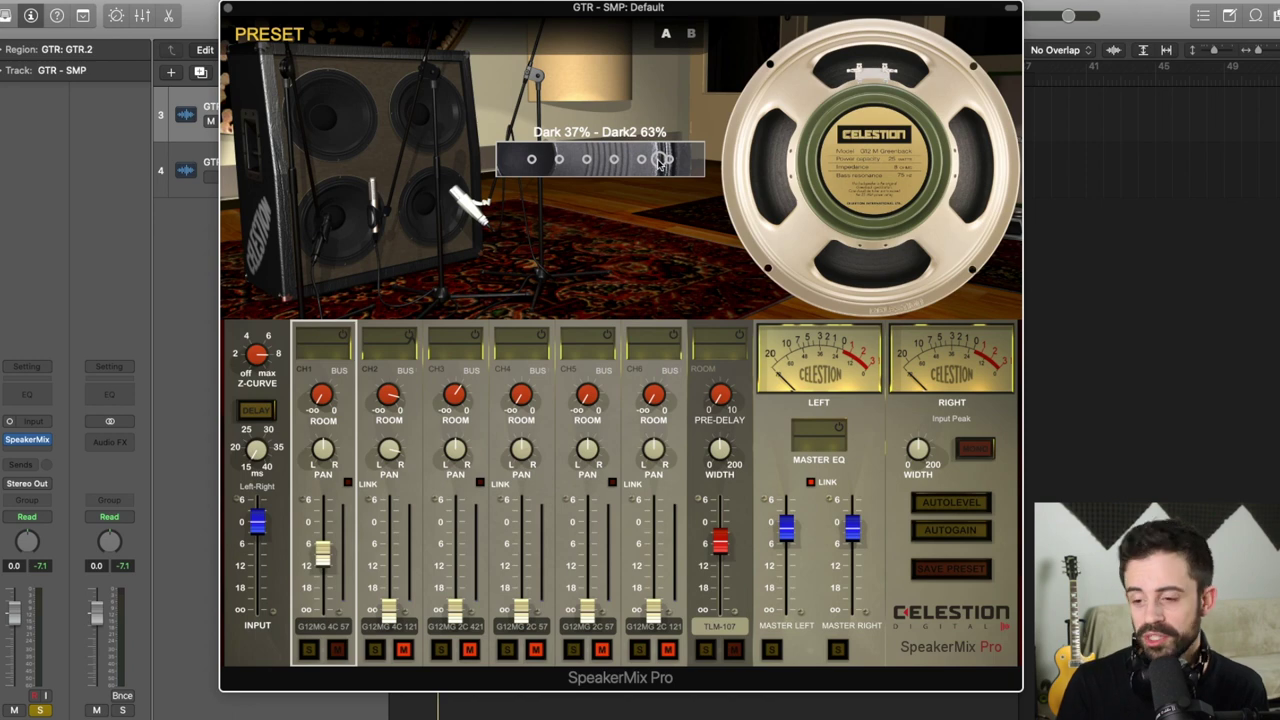
pyautogui.moveTo(660, 162); pyautogui.dragTo(596, 158)
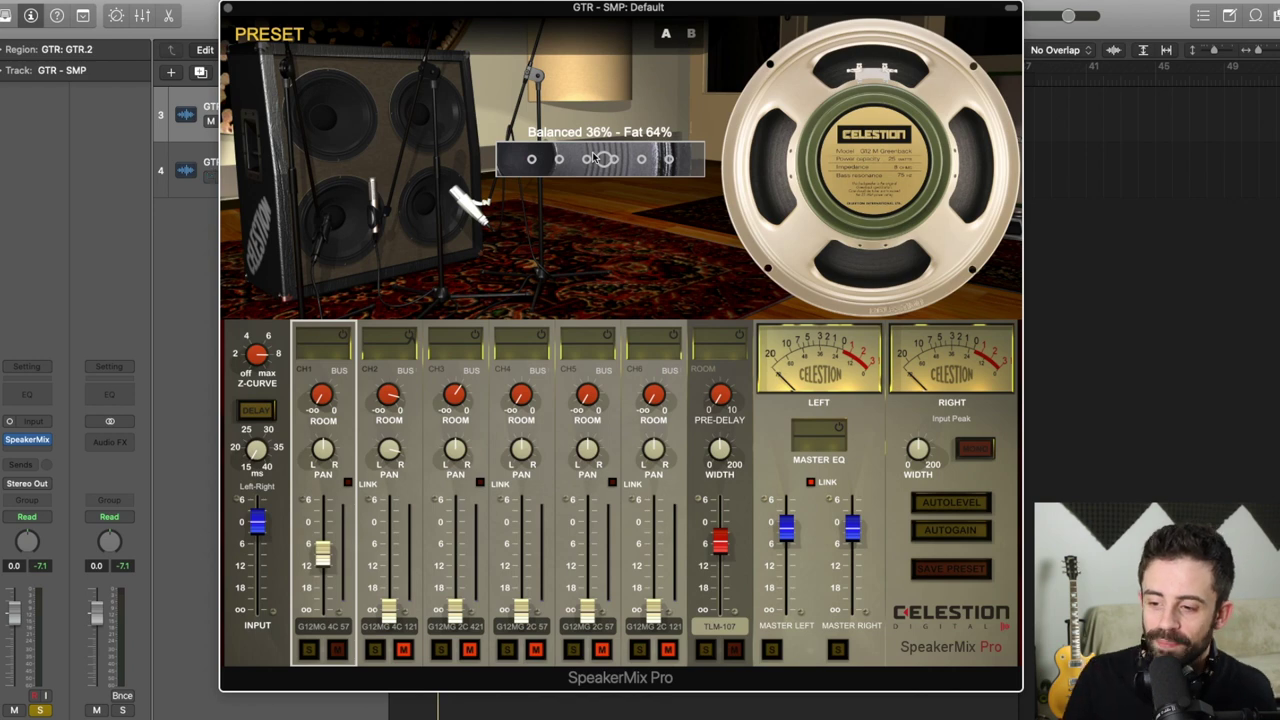
pyautogui.moveTo(598, 160); pyautogui.dragTo(588, 167)
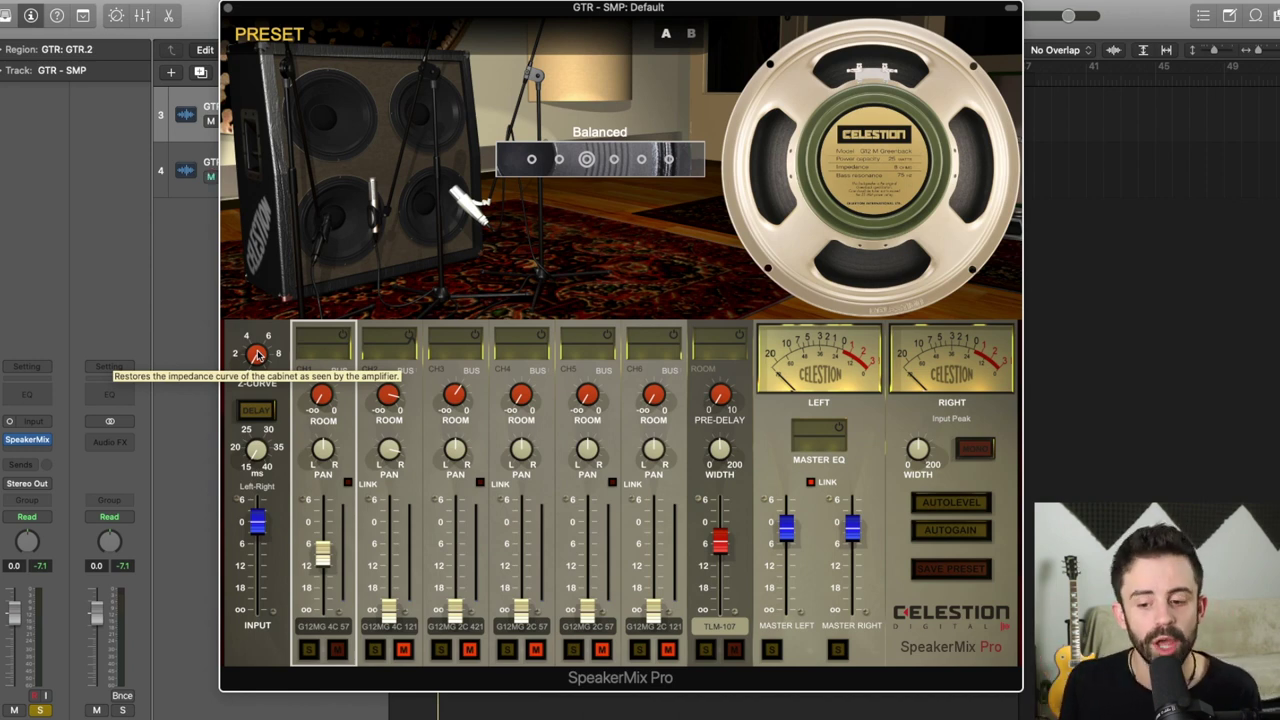
pyautogui.moveTo(266, 206)
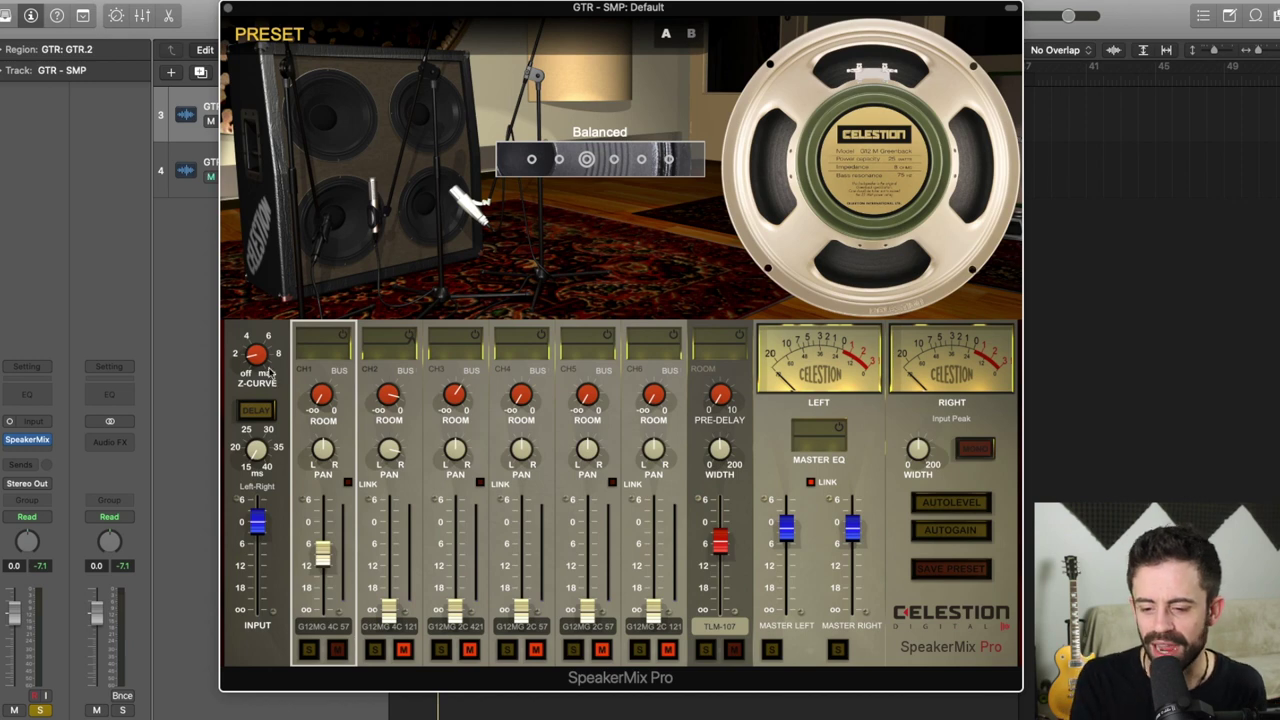
pyautogui.moveTo(258, 262)
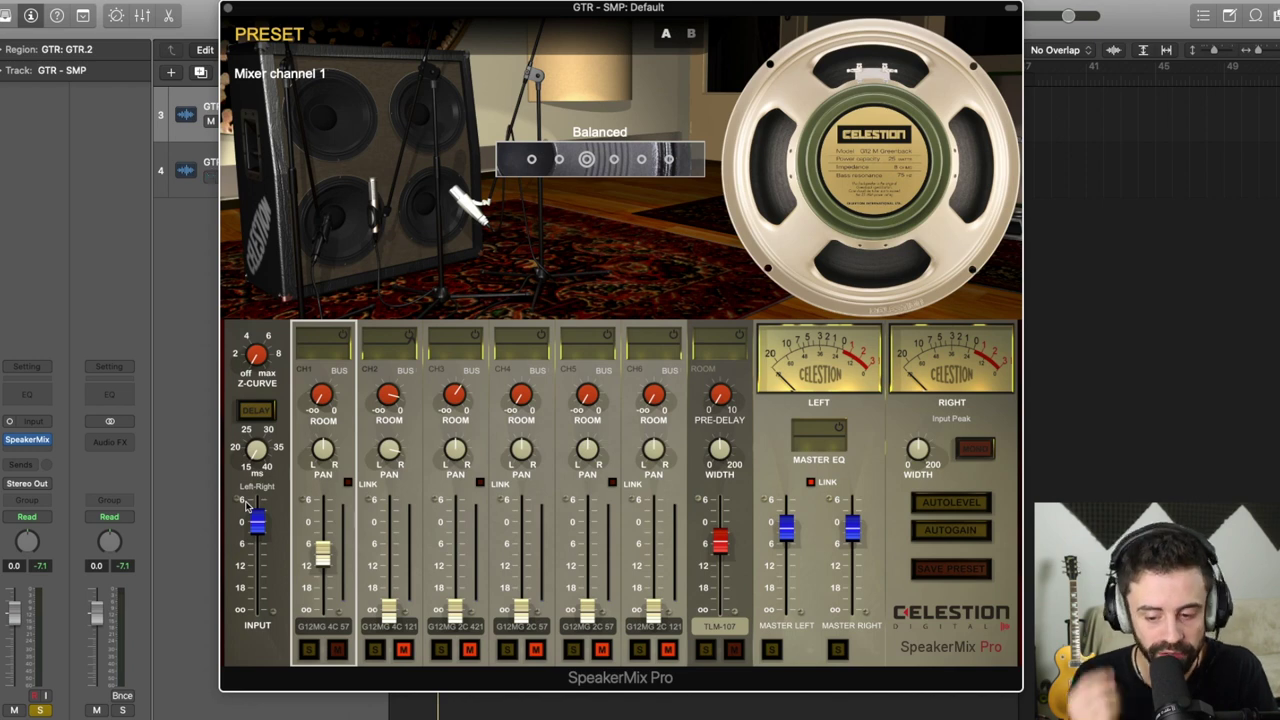
# - Play the tone and show the G12M Greenback 4x12 impulse-response .wav folder in Finder
pyautogui.press('space')
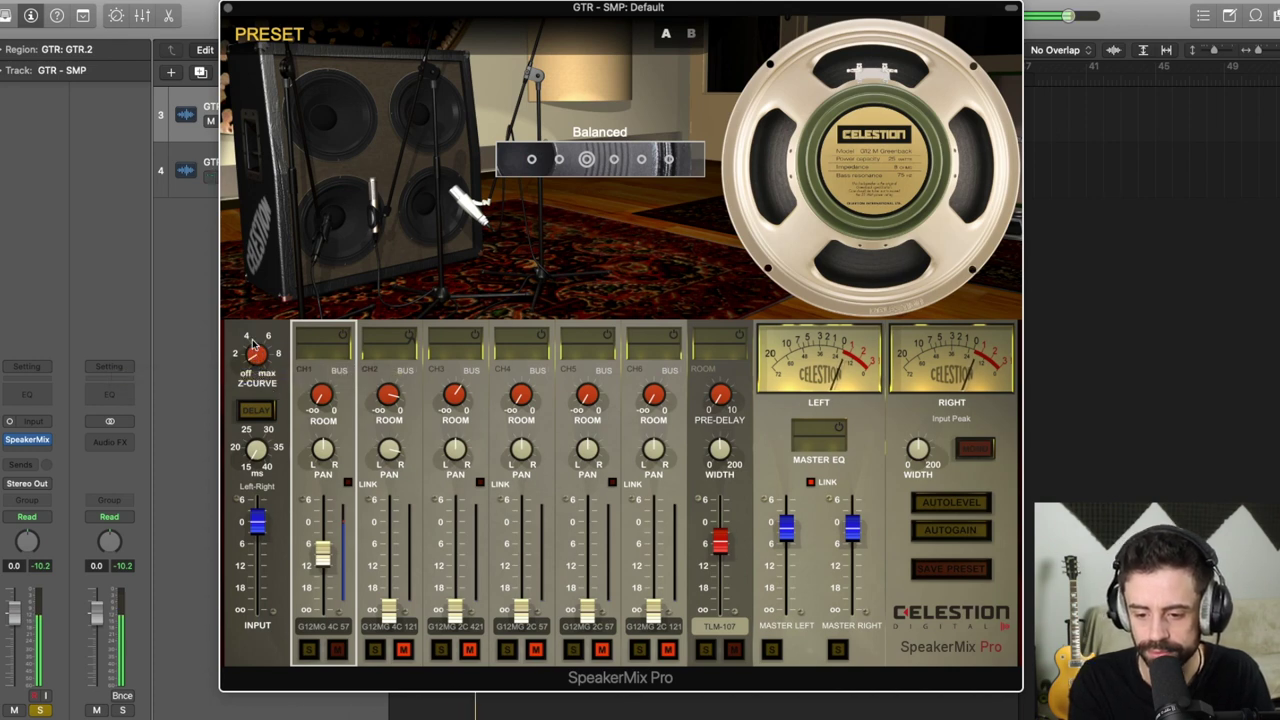
pyautogui.moveTo(265, 290)
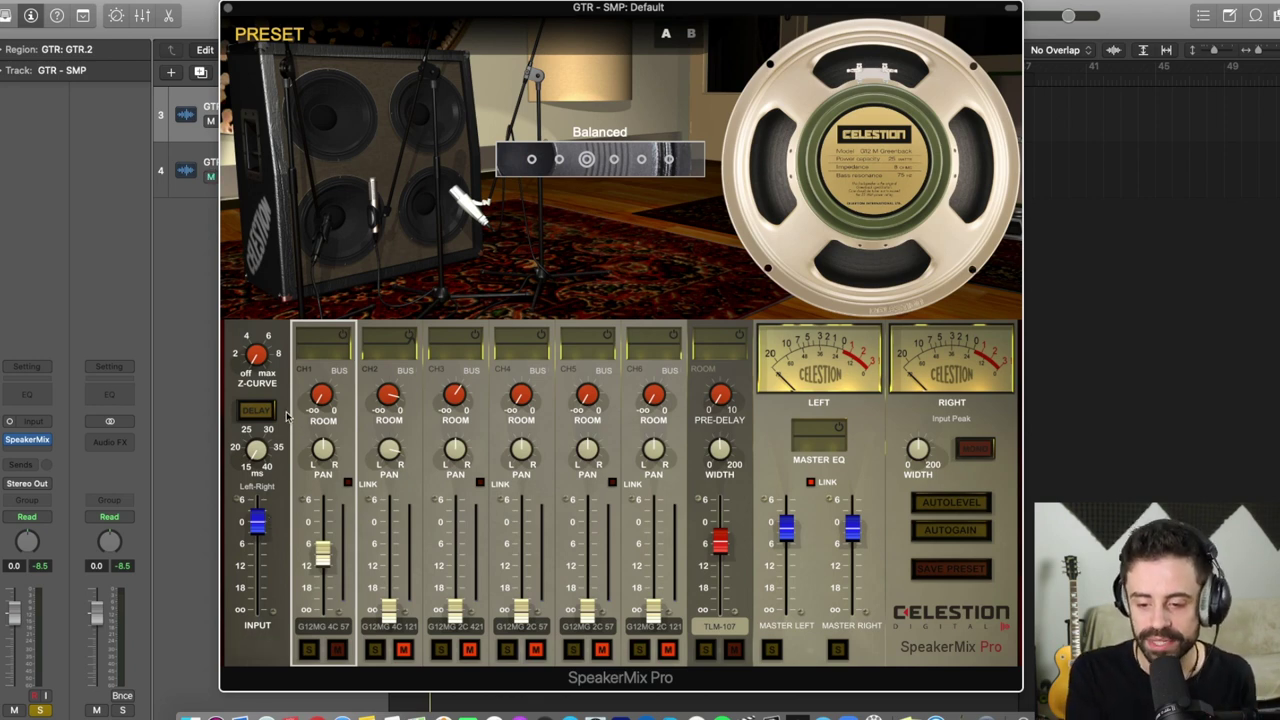
pyautogui.moveTo(260, 248)
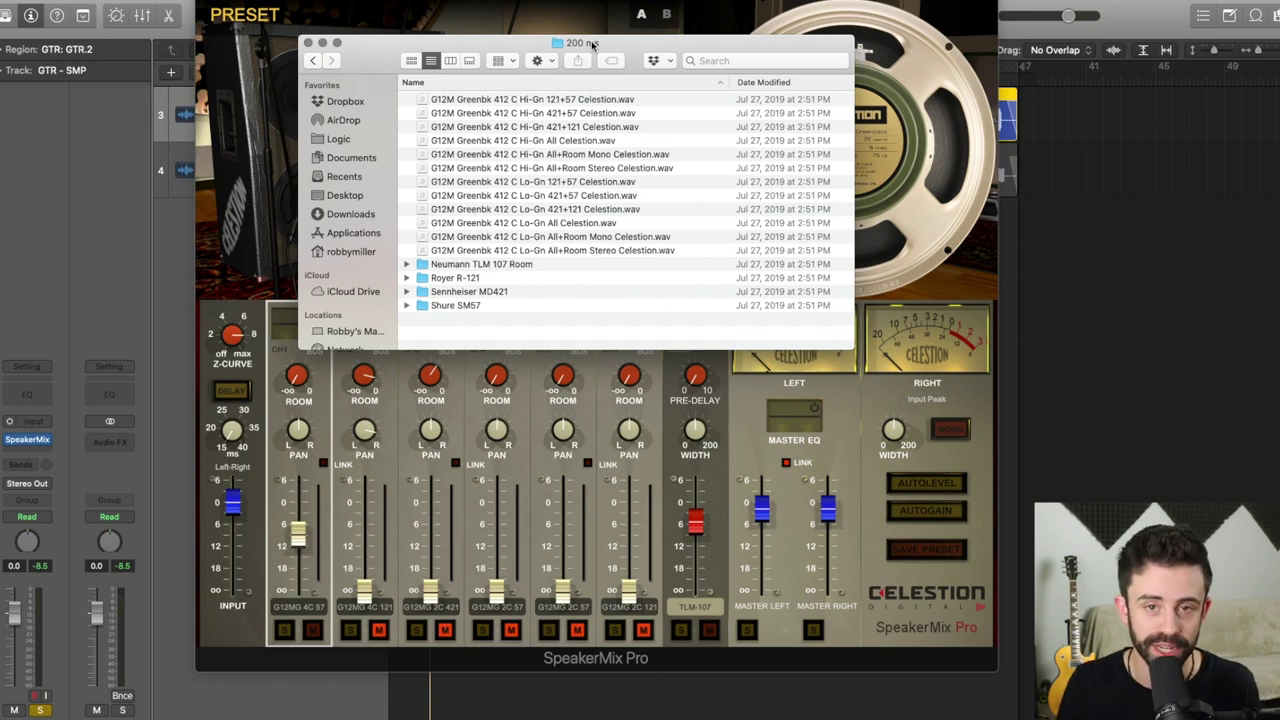
# - Browse the Neumann TLM 107 Room files with a wider Name column, then close the Finder window
pyautogui.scroll(-2, 461, 183)
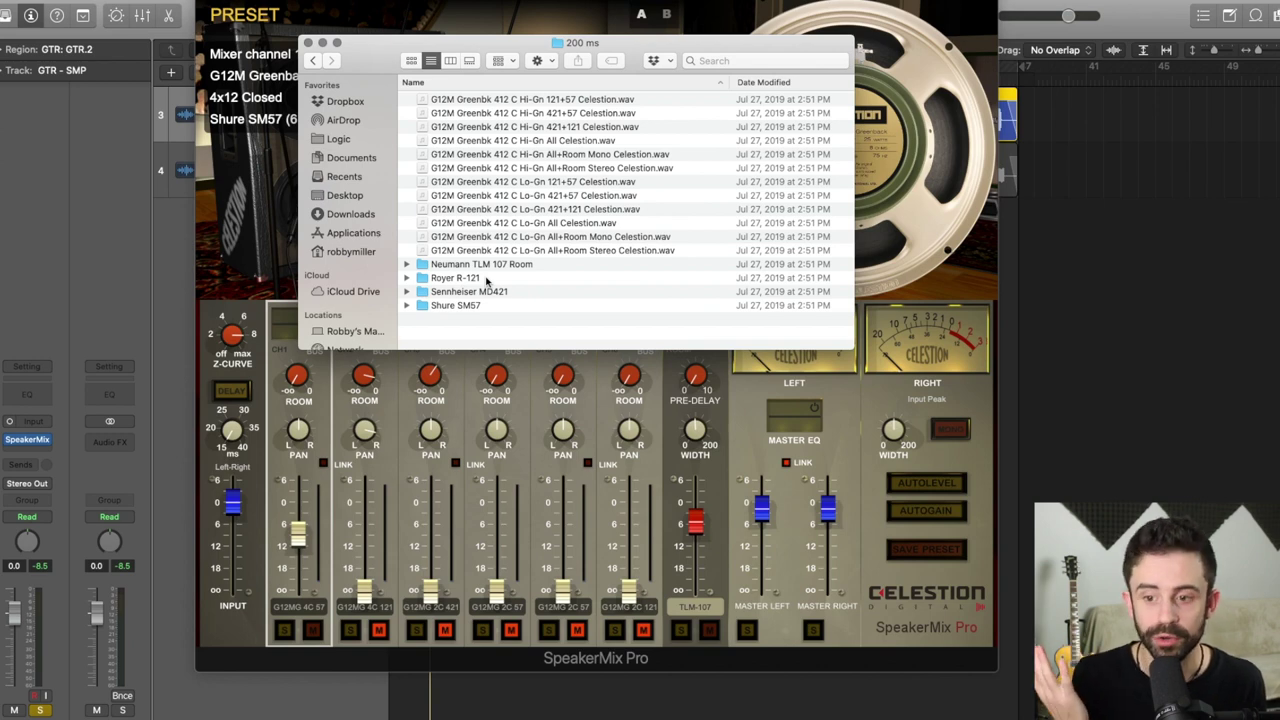
pyautogui.doubleClick(502, 266)
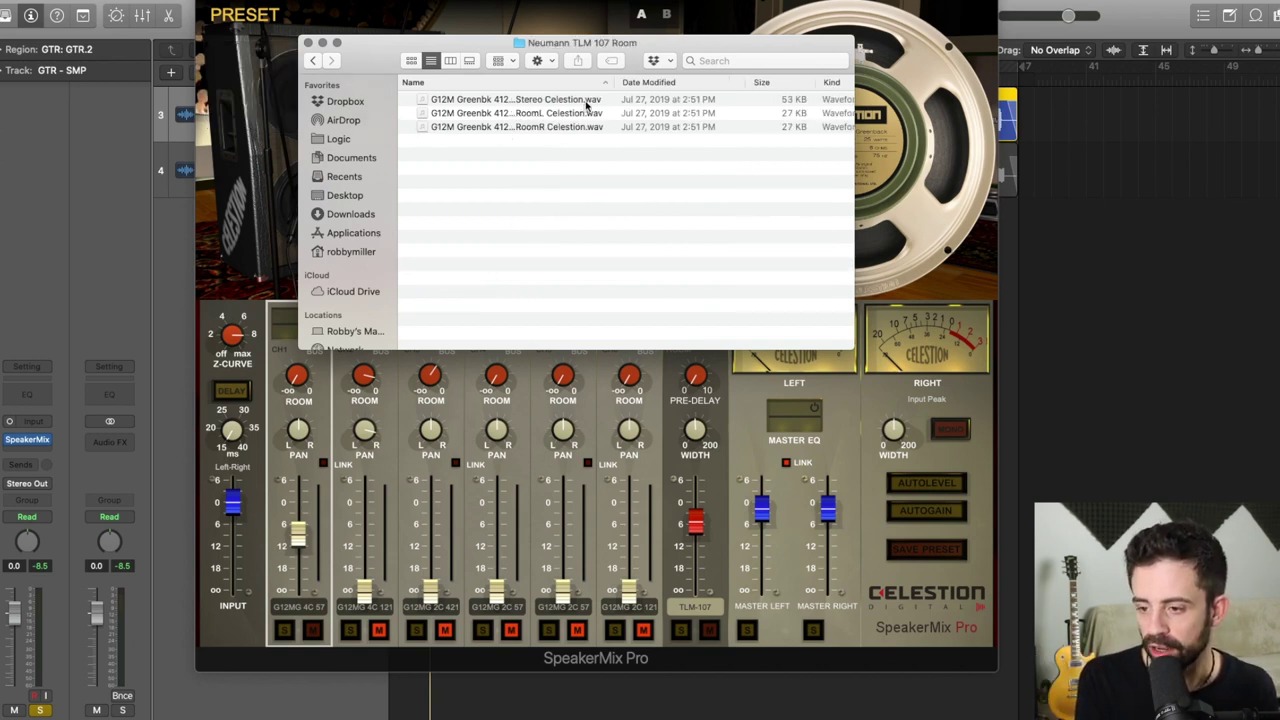
pyautogui.moveTo(612, 82); pyautogui.dragTo(700, 82)
pyautogui.click(342, 30)
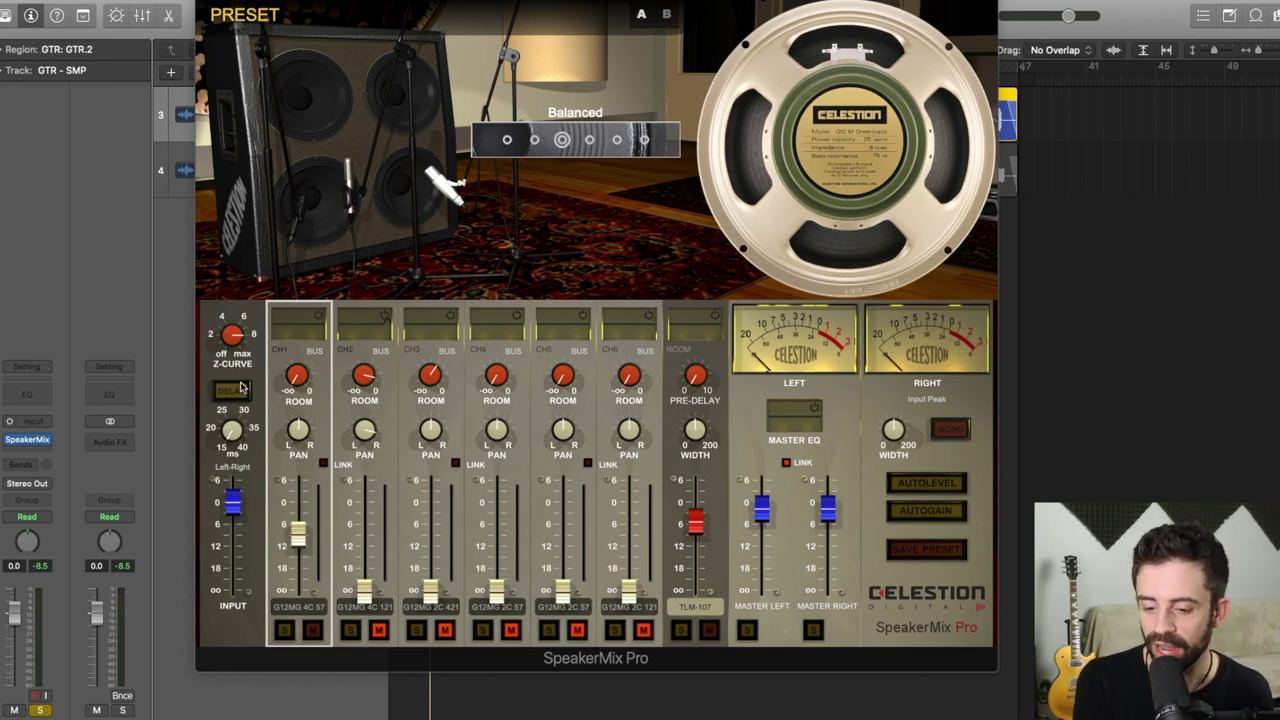
# - Make a small adjustment to the red TLM-107 room-mic fader level
pyautogui.click(300, 376)
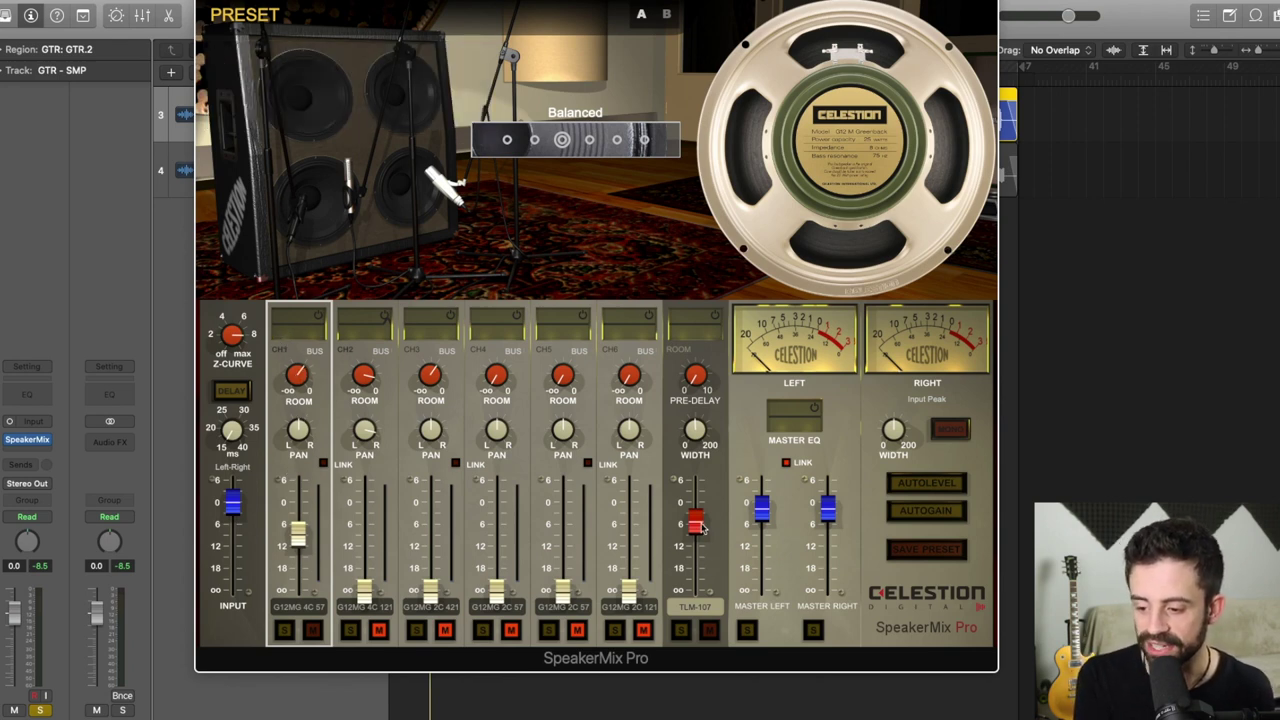
pyautogui.moveTo(690, 527)
pyautogui.mouseDown()
pyautogui.moveTo(690, 545)
pyautogui.moveTo(697, 521)
pyautogui.mouseUp()
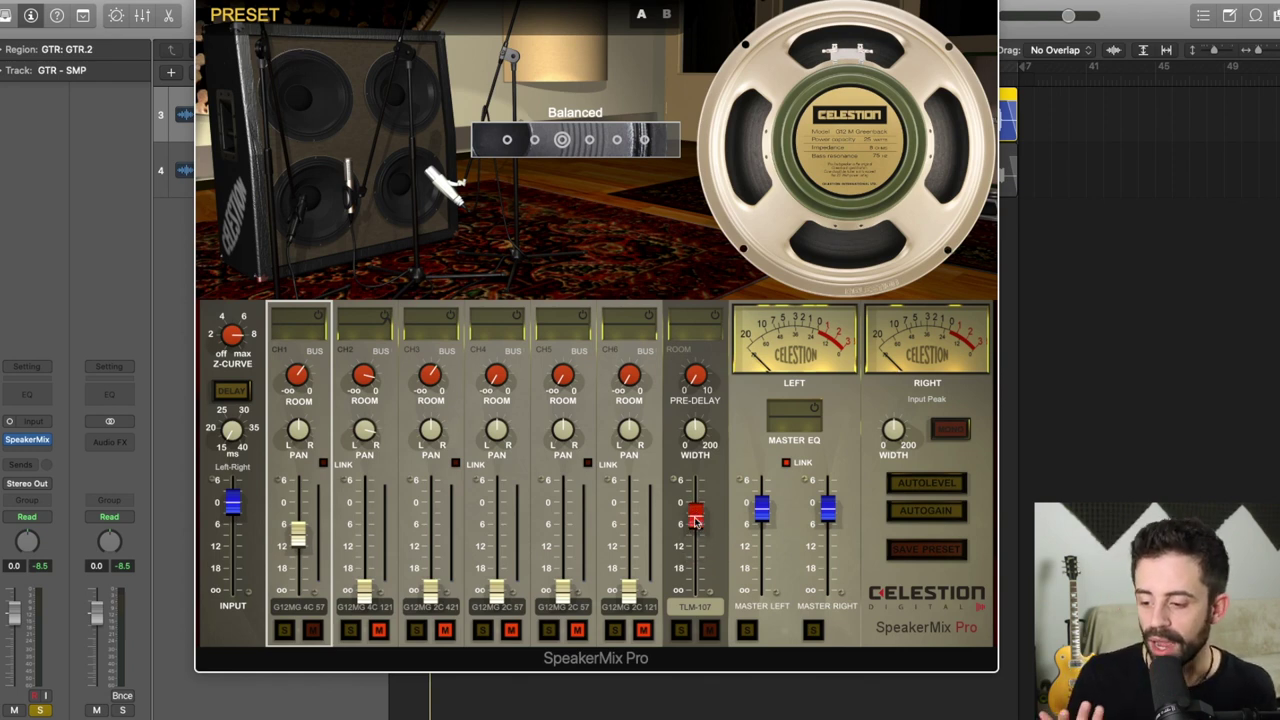
pyautogui.moveTo(697, 521); pyautogui.dragTo(697, 526)
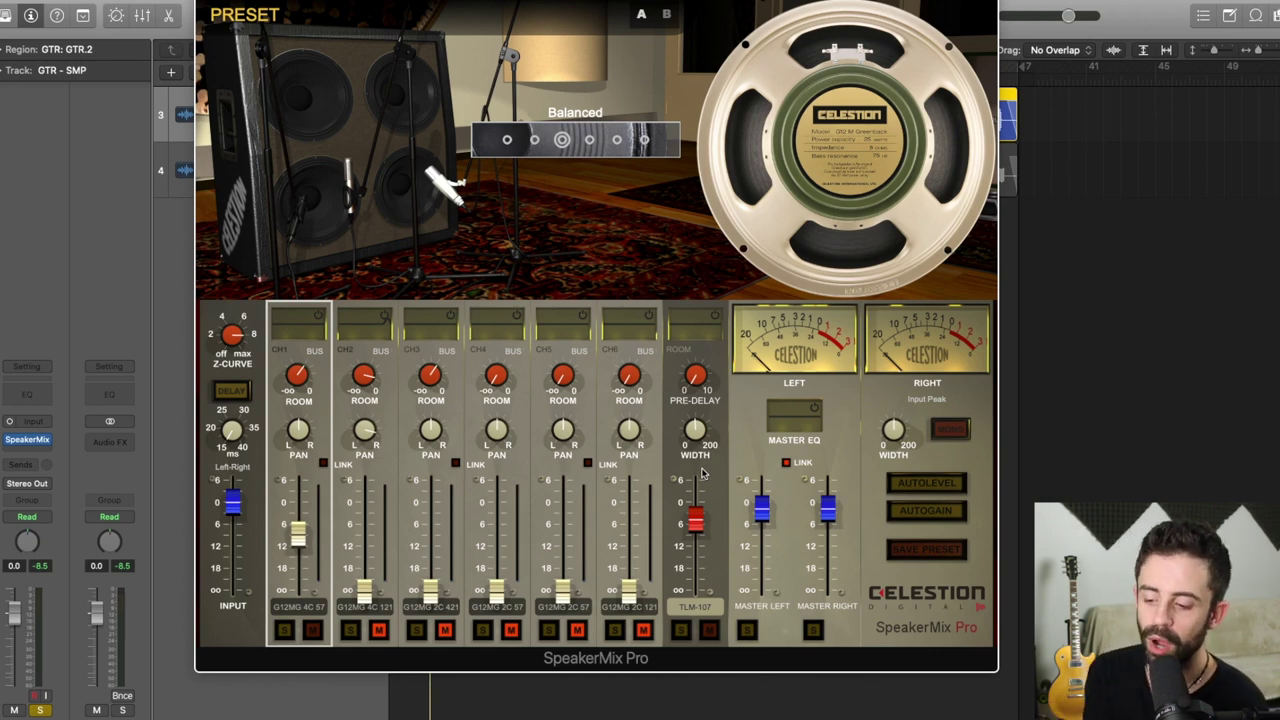
# - Check the list of room-mic models and keep the TLM-107
pyautogui.click(697, 607)
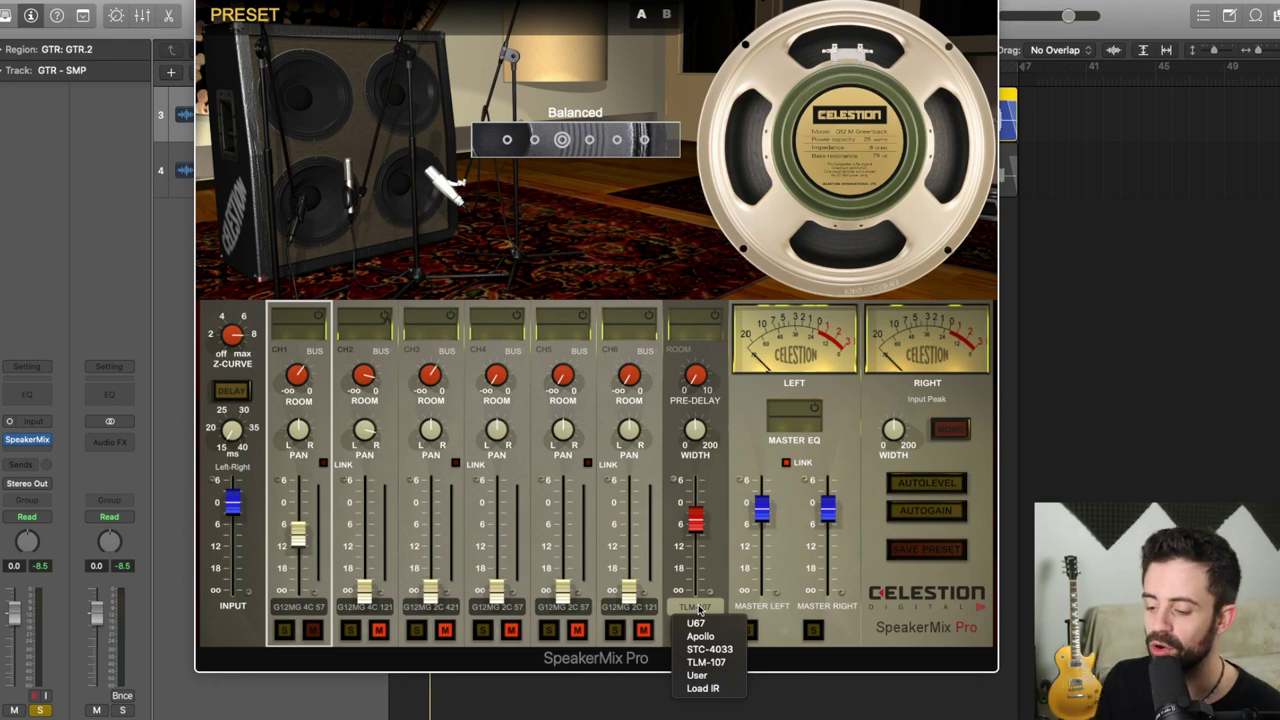
pyautogui.click(699, 609)
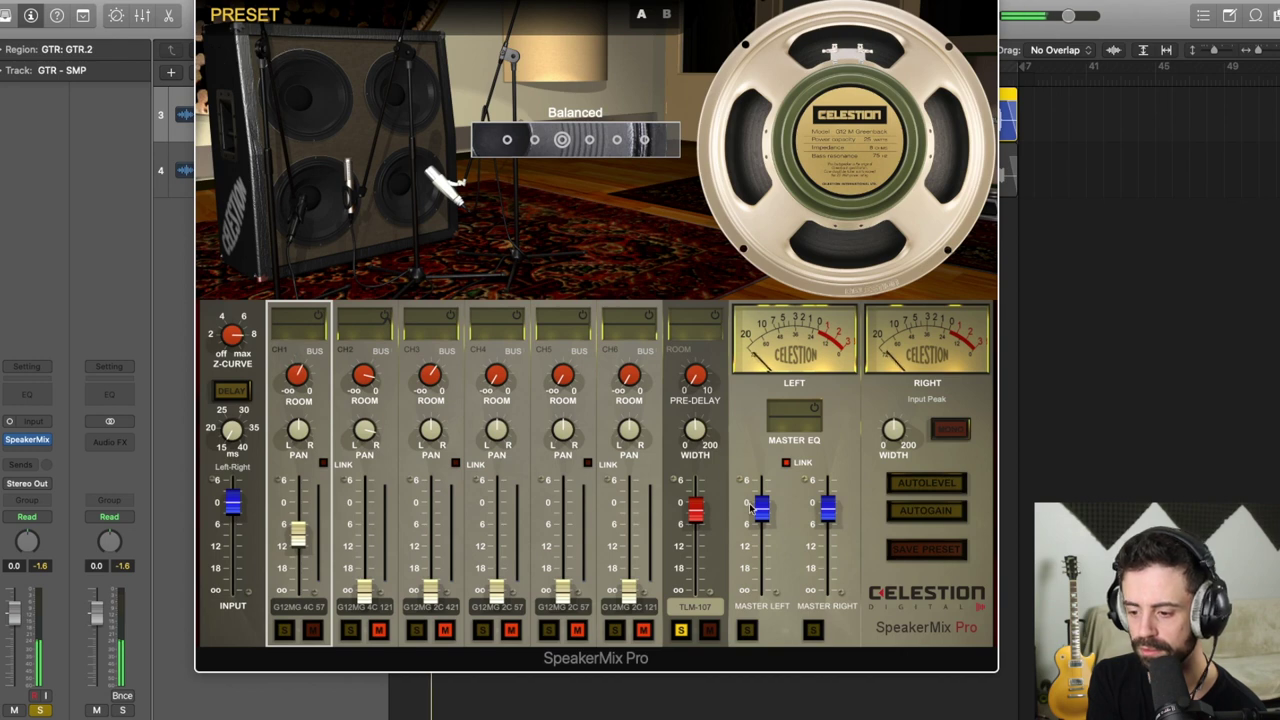
# - Pull the TLM-107 room fader to silence, then bring it back up to about 0 dB
pyautogui.moveTo(697, 512); pyautogui.dragTo(697, 596)
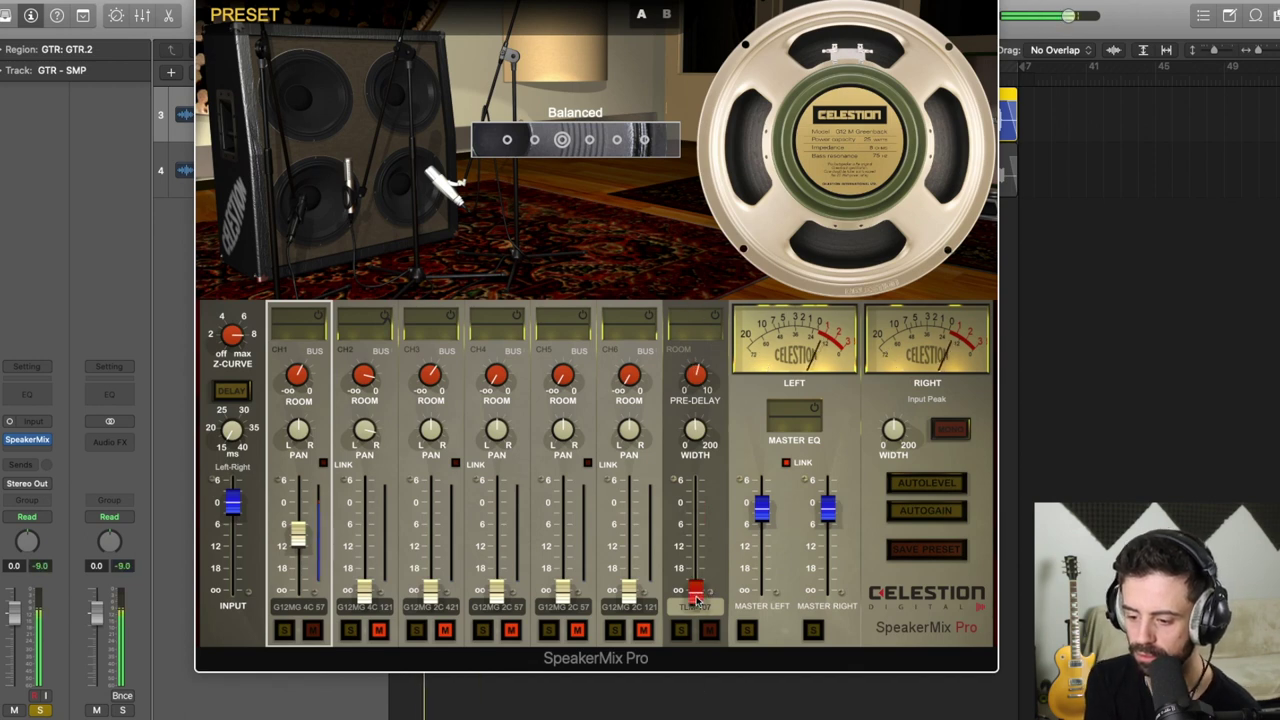
pyautogui.moveTo(697, 597); pyautogui.dragTo(699, 533)
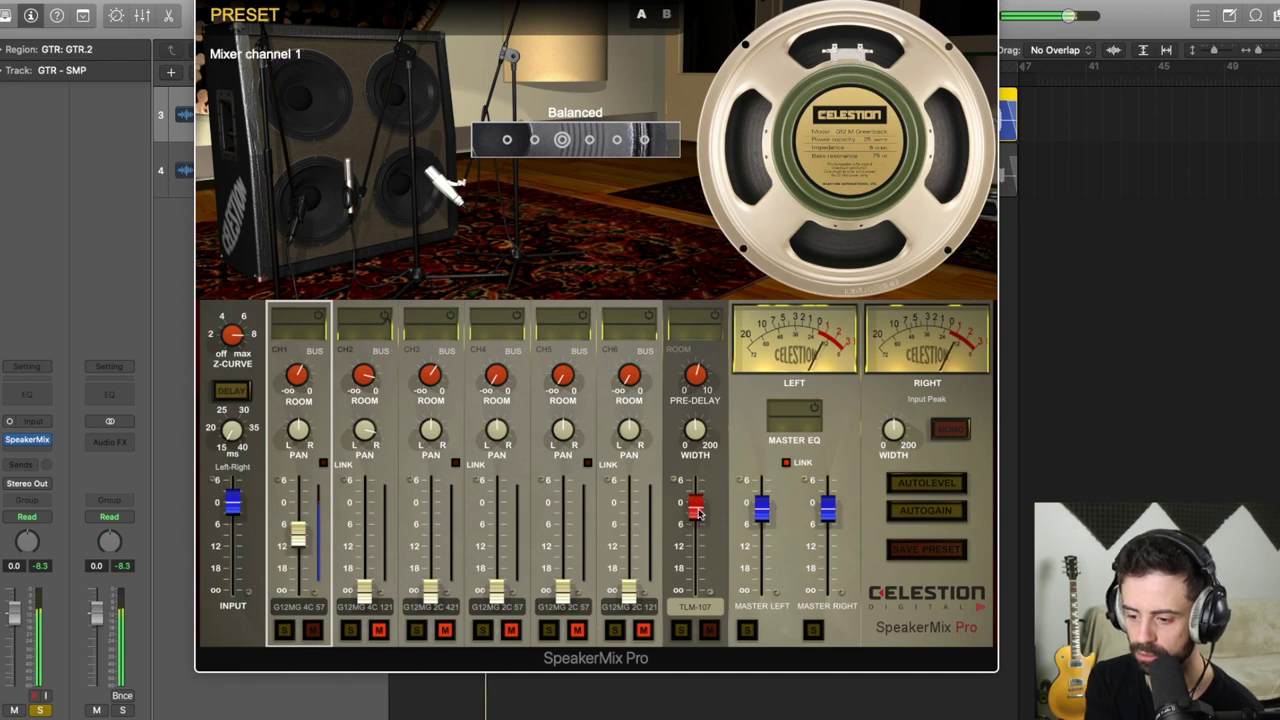
pyautogui.moveTo(699, 512); pyautogui.dragTo(698, 504)
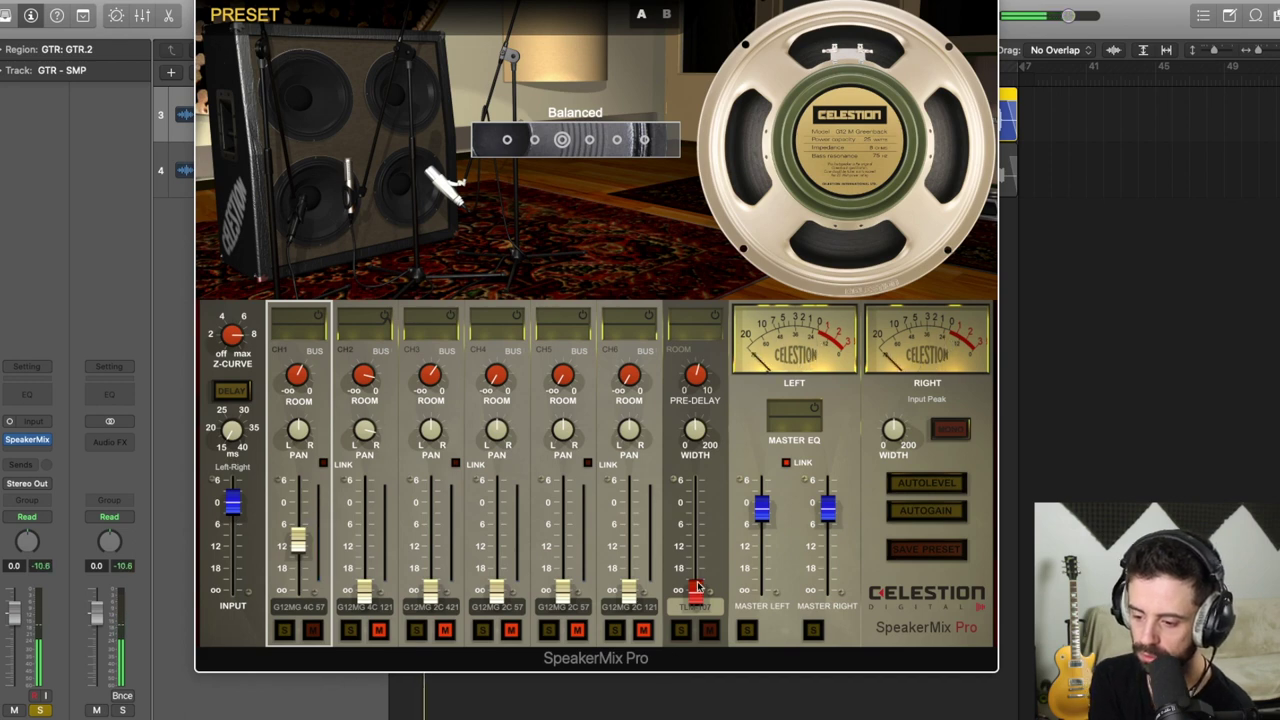
pyautogui.moveTo(696, 590); pyautogui.dragTo(696, 505)
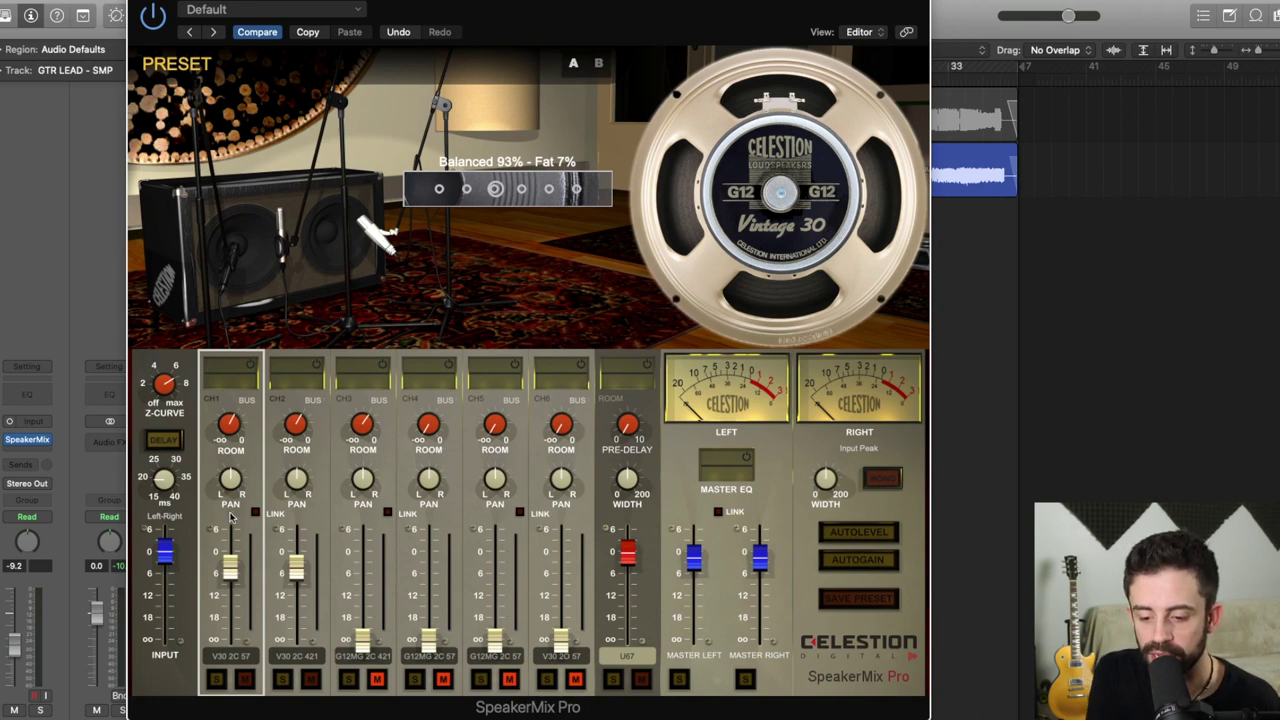
# - Compare the CH2 and CH1 mic settings, play the lead tone, and bring up the Master EQ
pyautogui.click(324, 526)
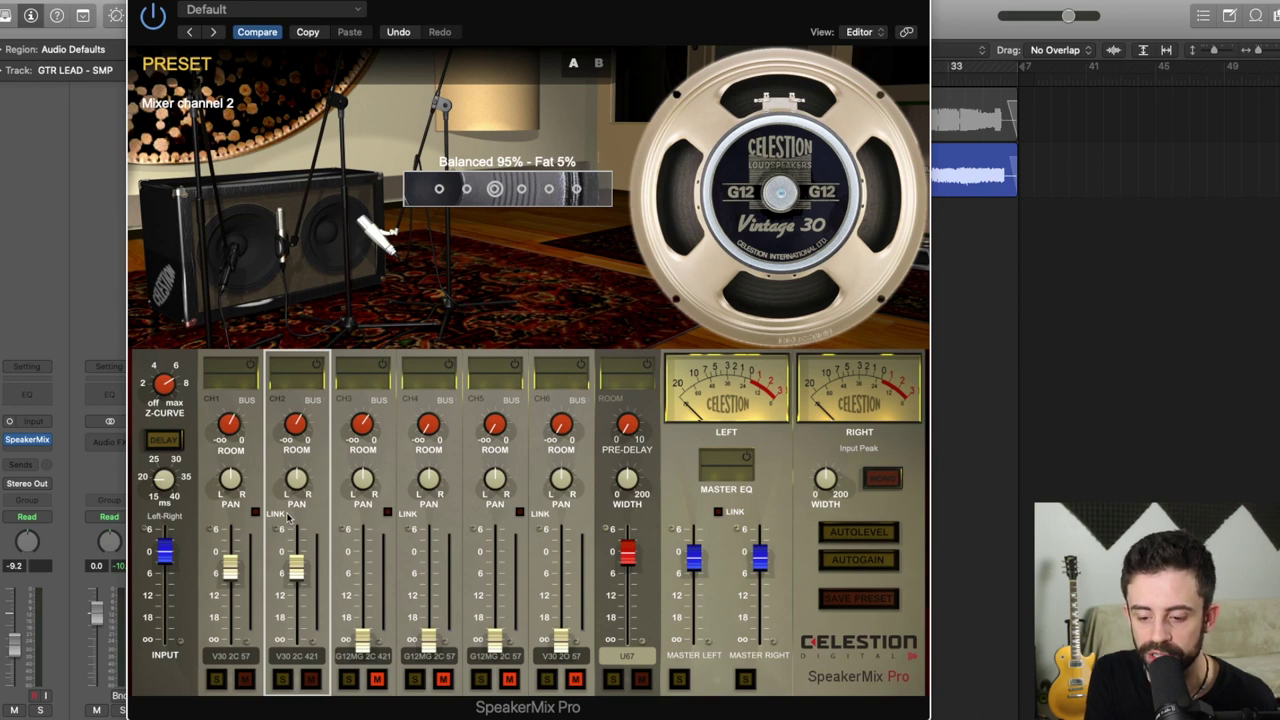
pyautogui.click(246, 505)
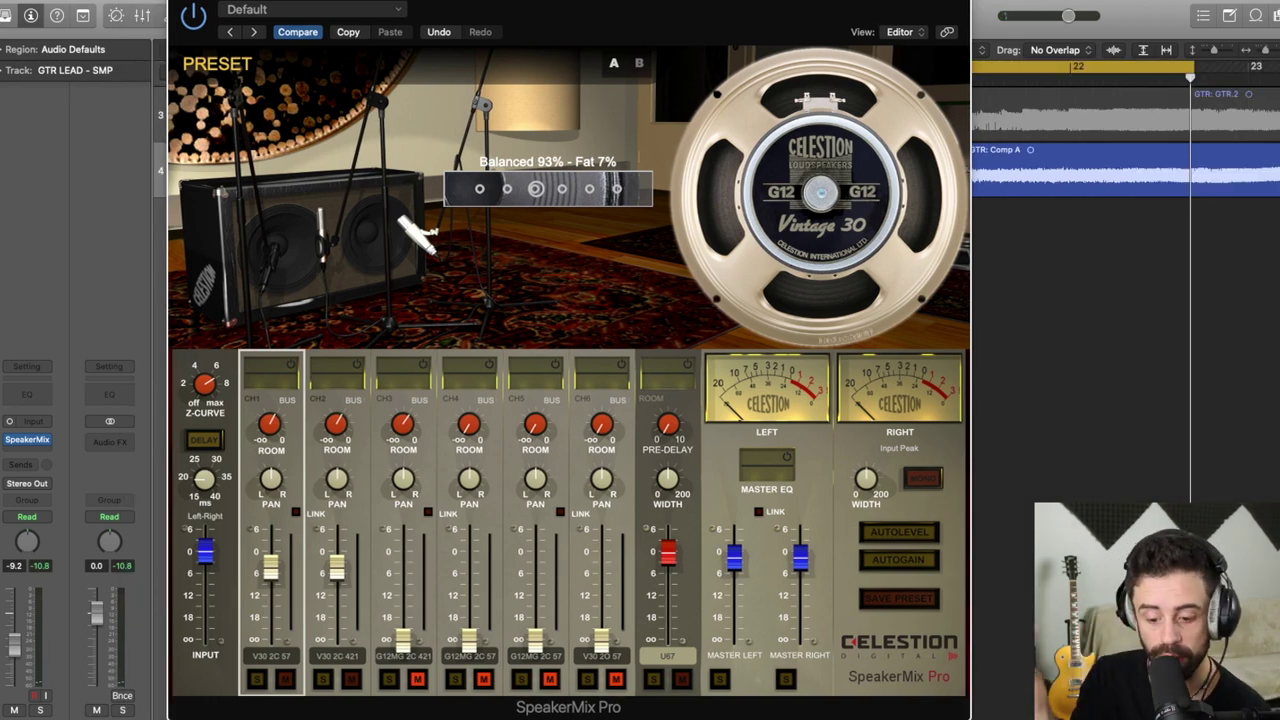
pyautogui.press('space')
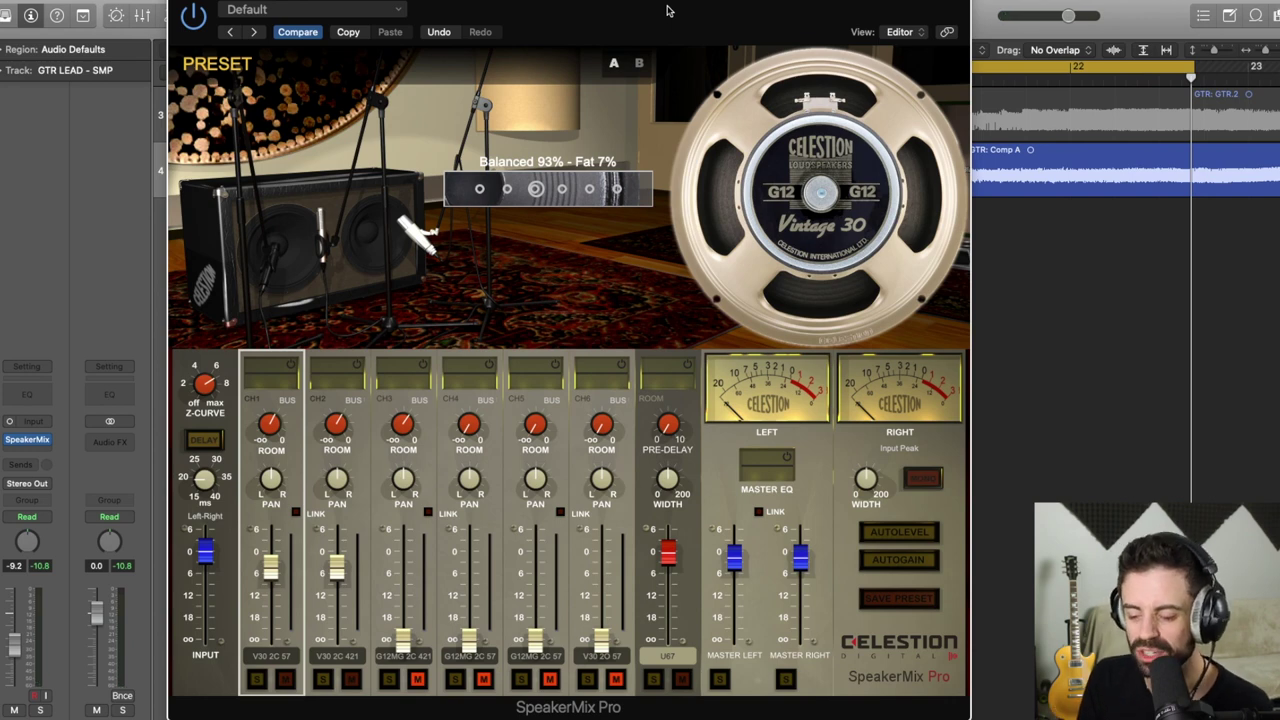
pyautogui.click(766, 473)
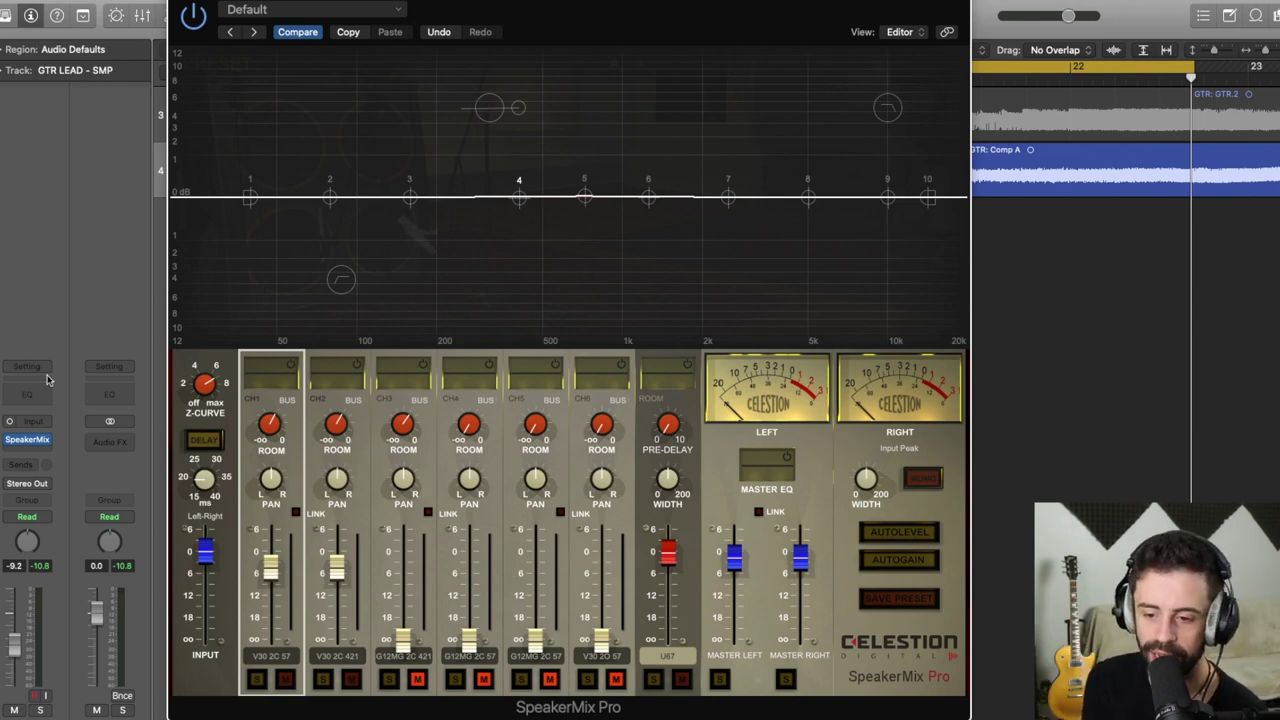
# - Sweep the master EQ high-pass cutoff and settle it at about 88 Hz
pyautogui.moveTo(338, 285)
pyautogui.mouseDown()
pyautogui.moveTo(423, 283)
pyautogui.moveTo(309, 278)
pyautogui.moveTo(360, 279)
pyautogui.moveTo(330, 278)
pyautogui.moveTo(342, 278)
pyautogui.mouseUp()
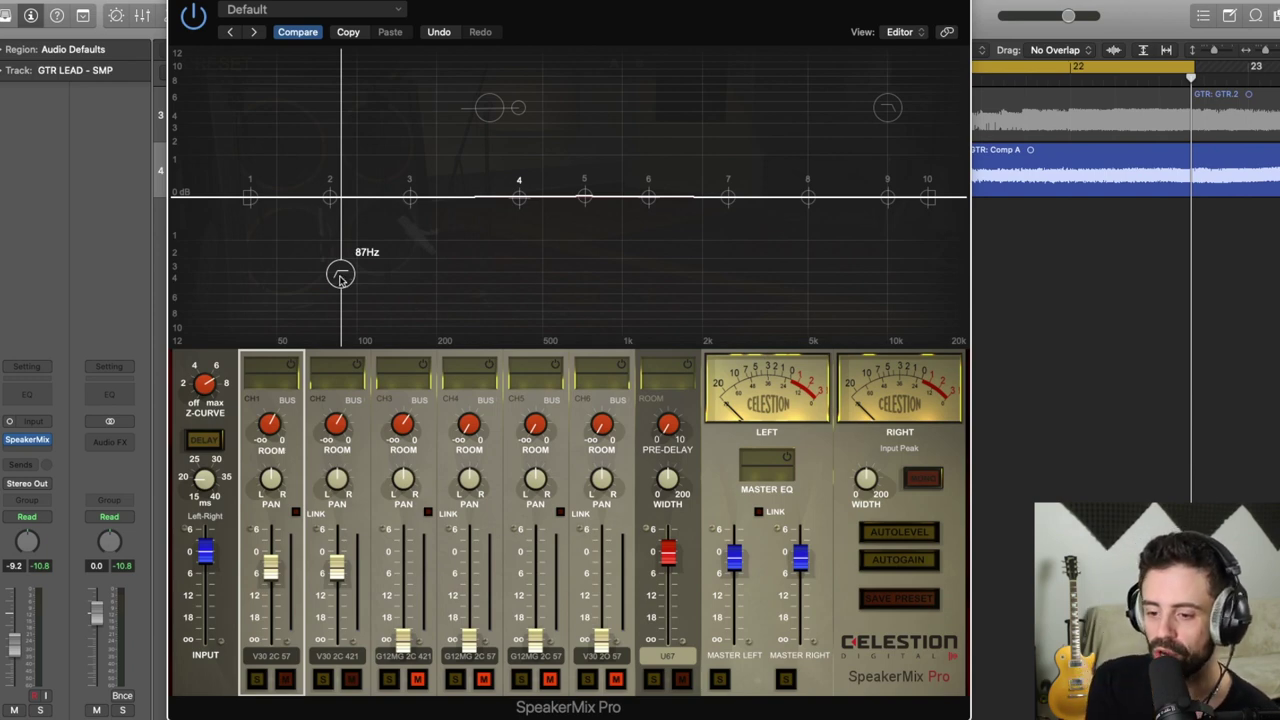
pyautogui.moveTo(341, 279); pyautogui.dragTo(341, 275)
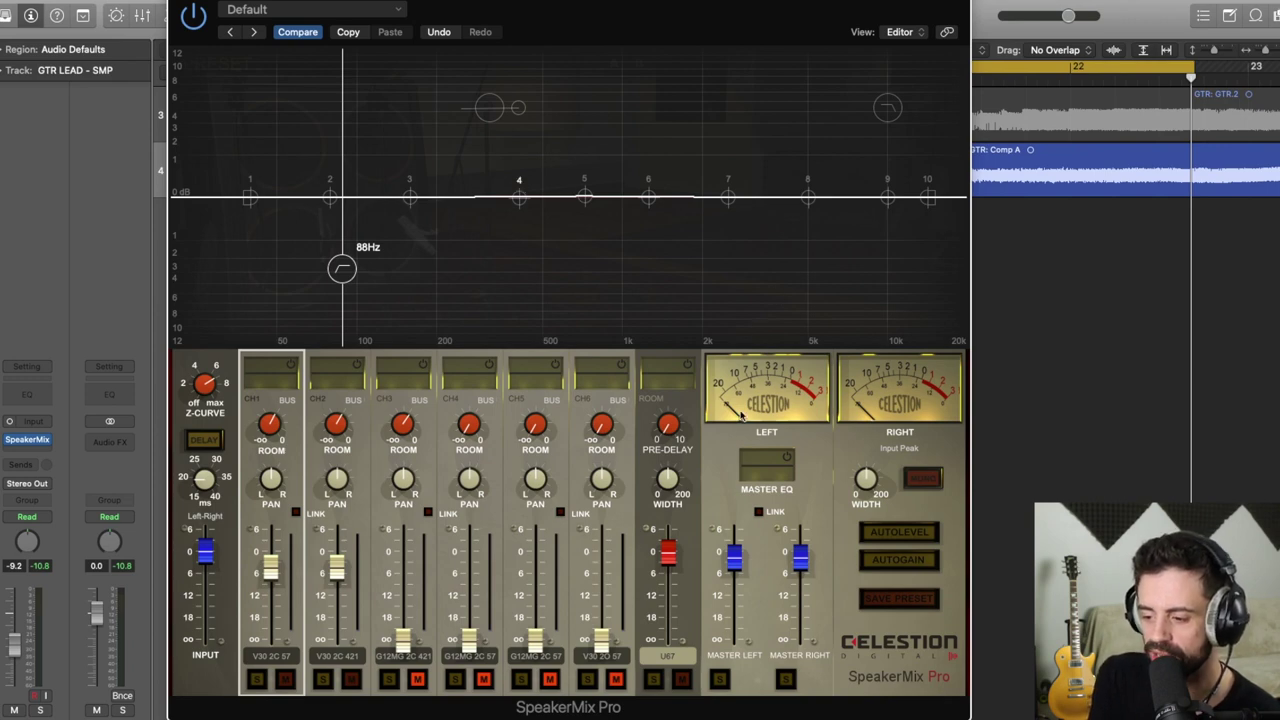
# - Enable the master EQ, cut band 4 into a low-mid notch during playback, then view channel 1's EQ
pyautogui.click(787, 460)
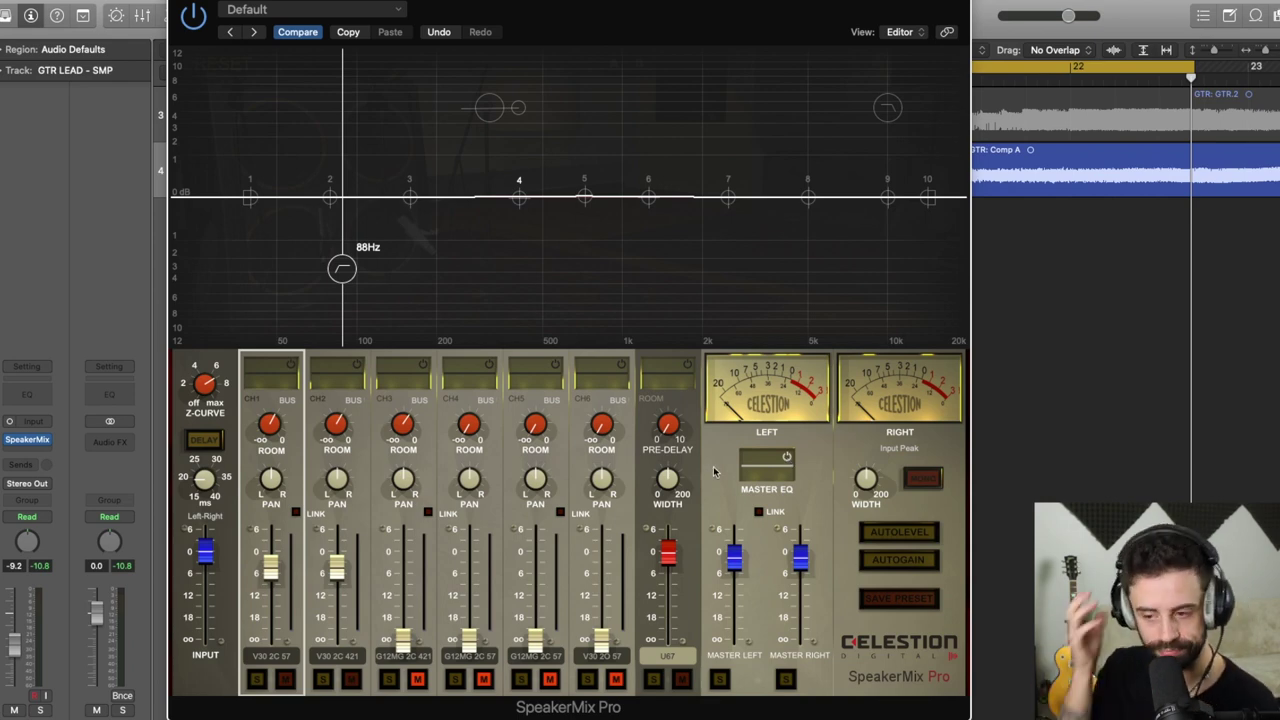
pyautogui.press('space')
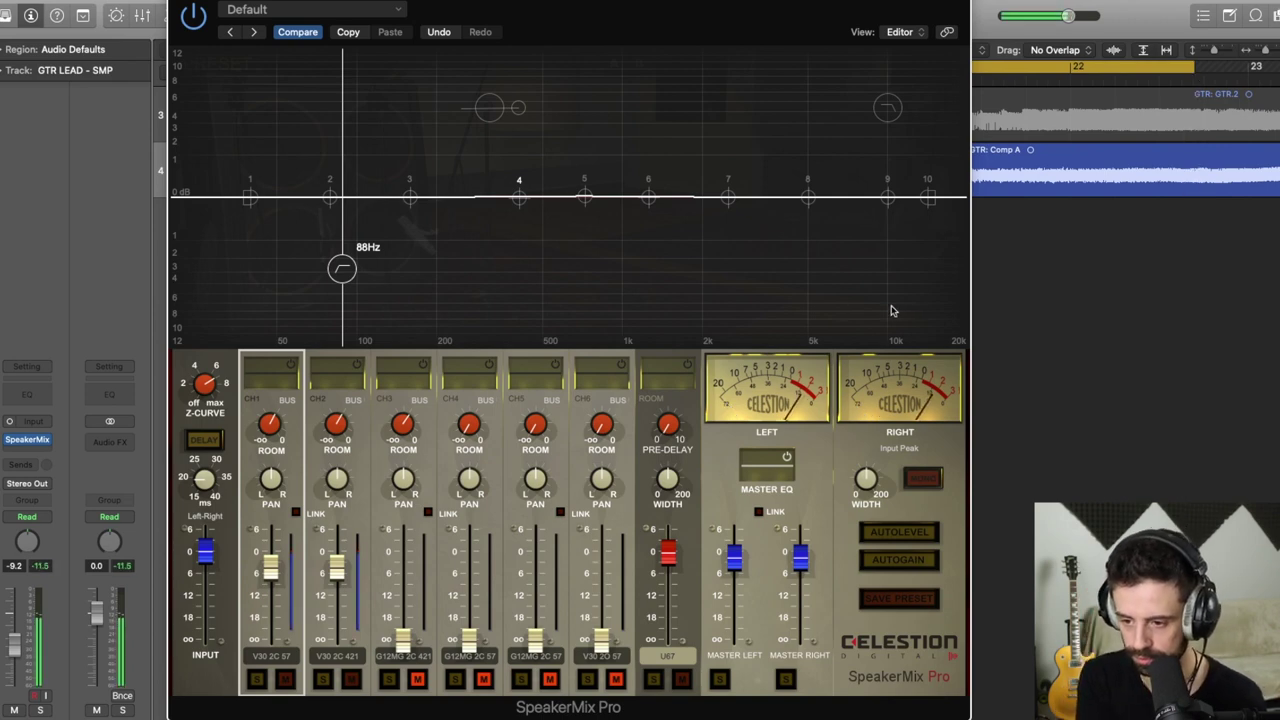
pyautogui.moveTo(519, 198); pyautogui.dragTo(486, 292)
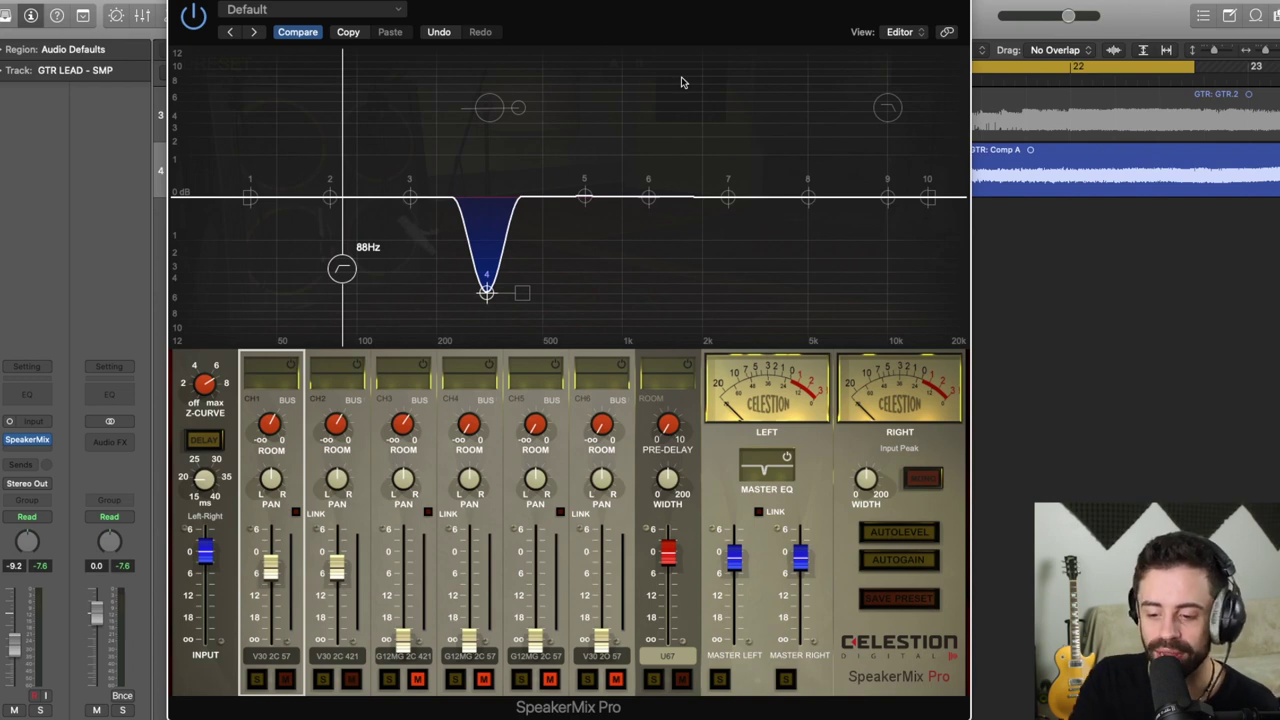
pyautogui.click(272, 378)
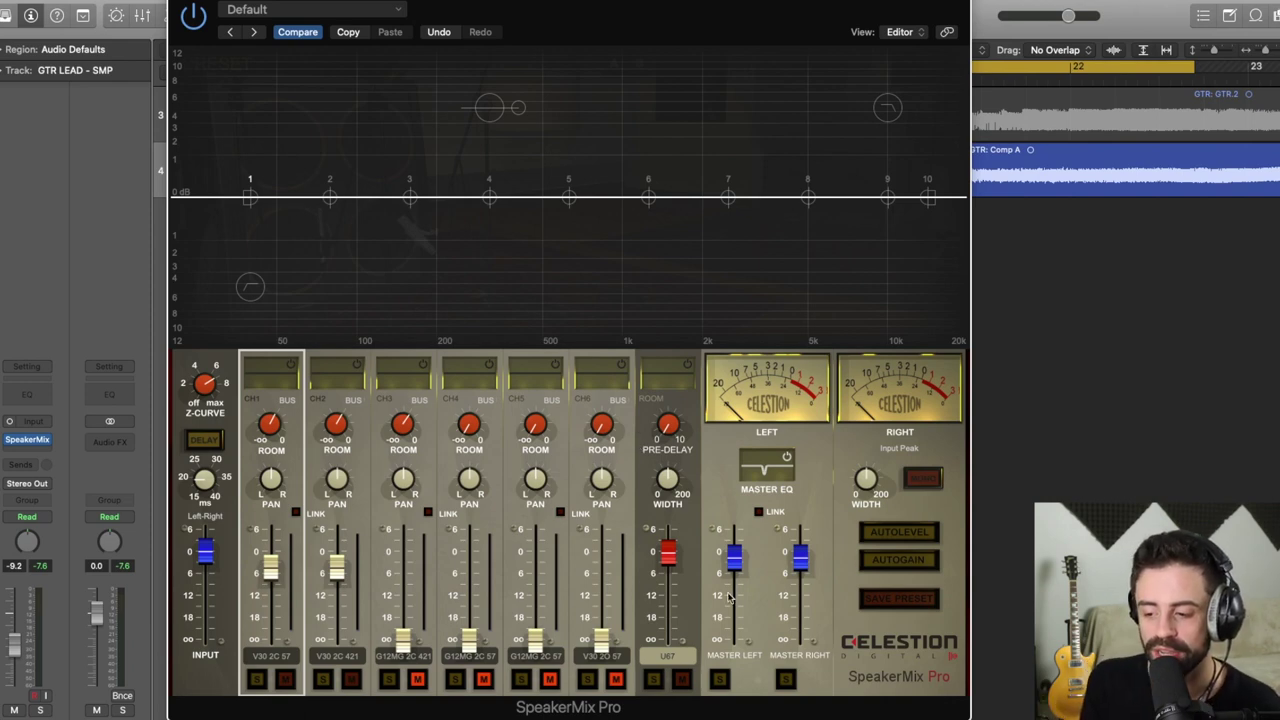
# - Review channel 2's speaker and EQ views, then display channel 6's Vintage 30 2x12 mic placement
pyautogui.click(366, 462)
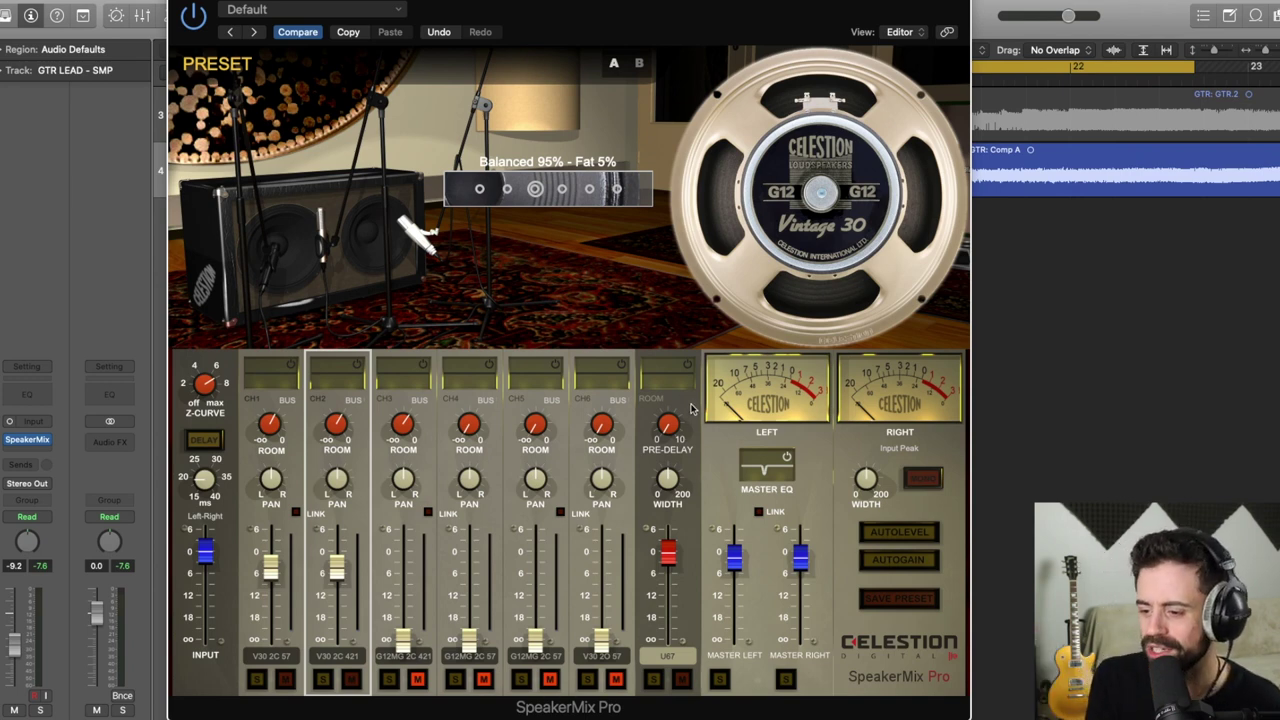
pyautogui.click(677, 373)
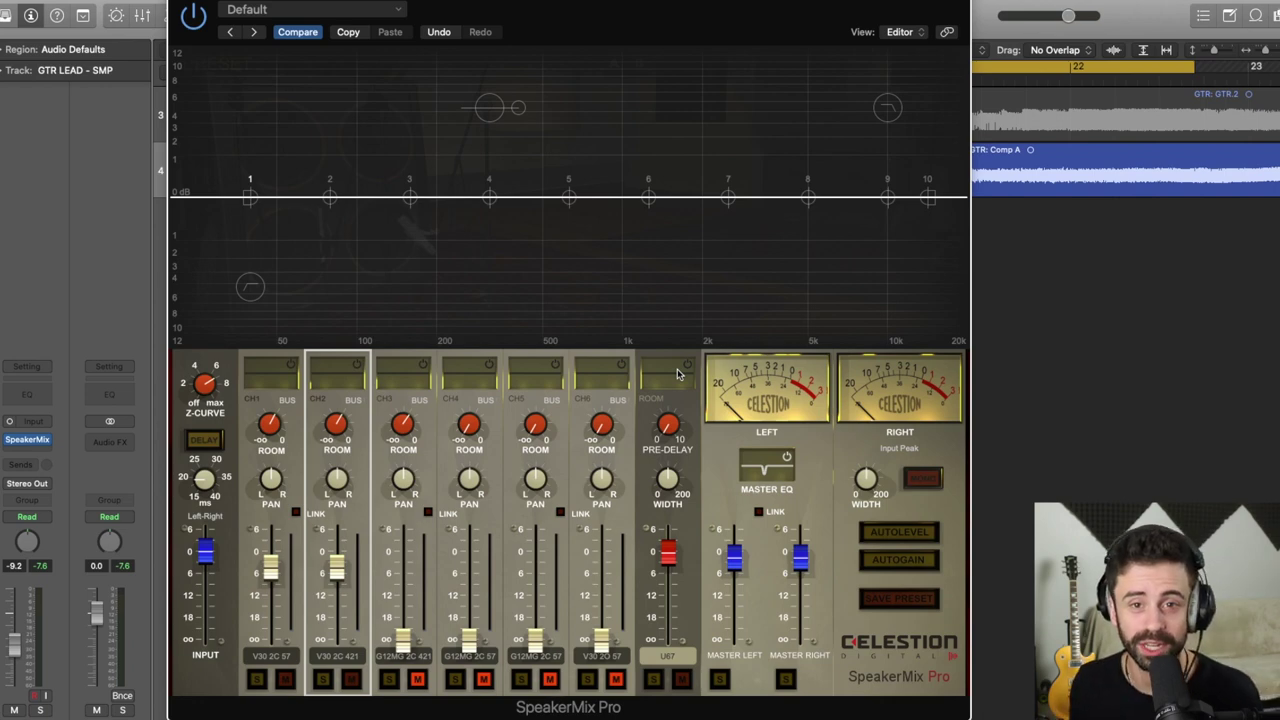
pyautogui.click(603, 373)
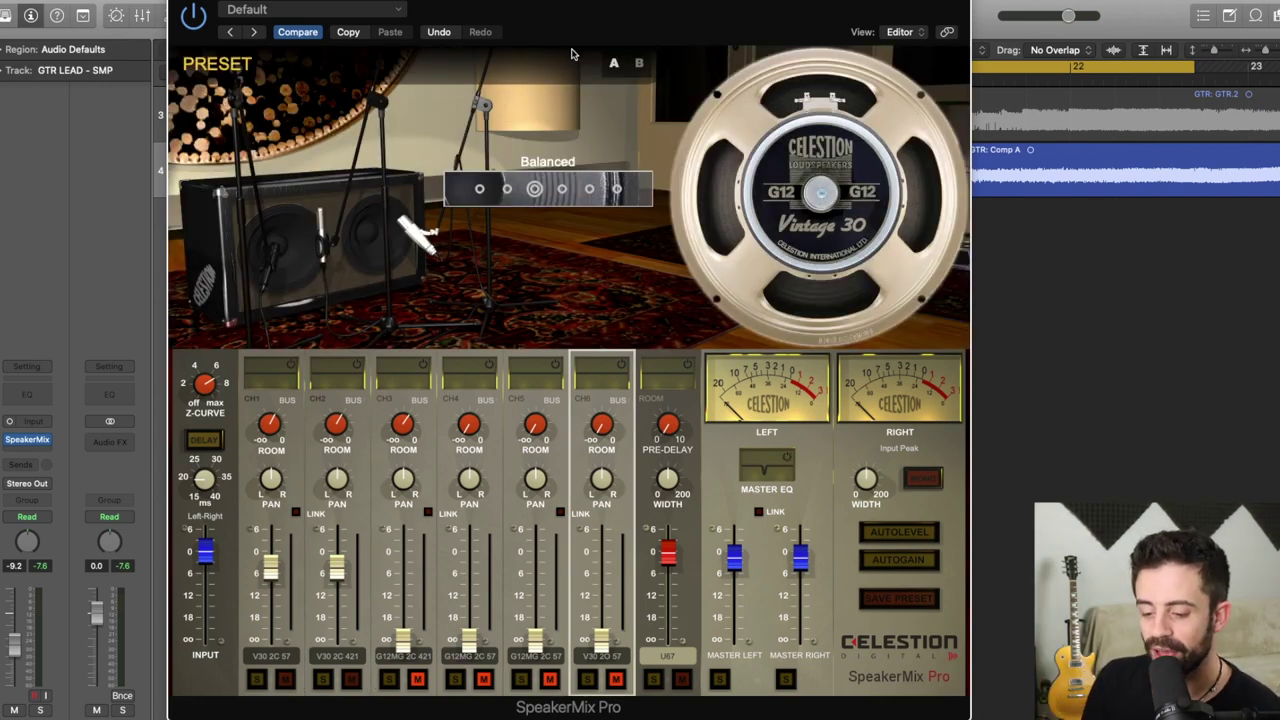